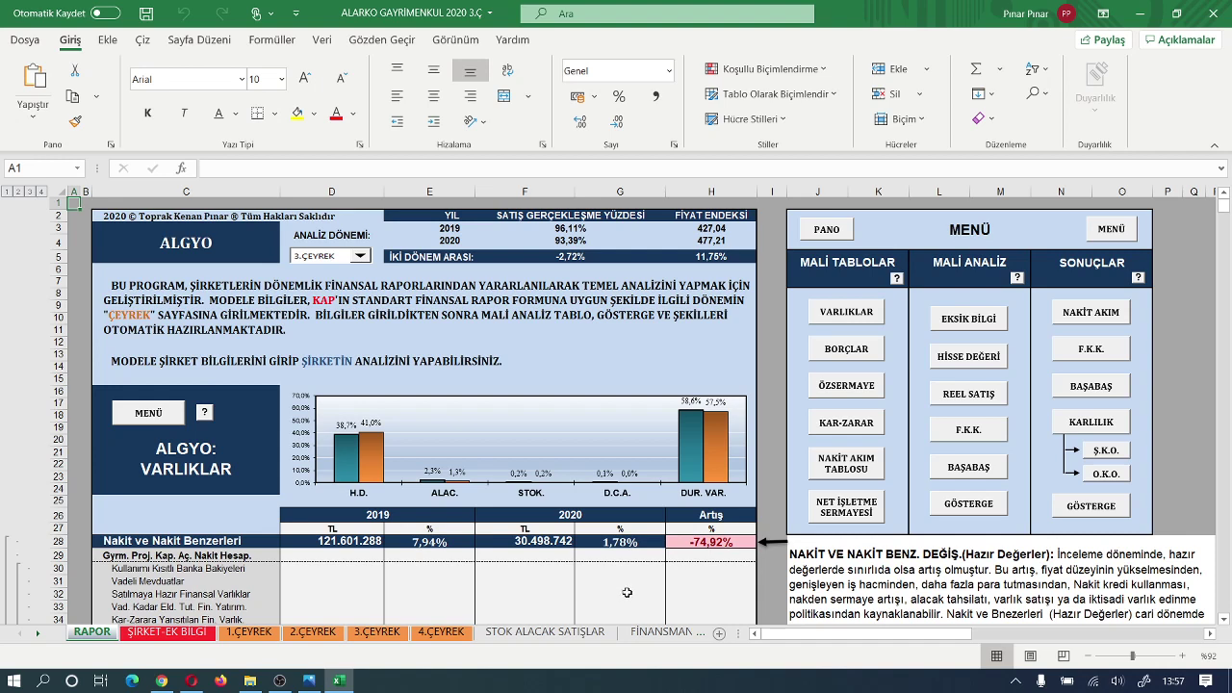
- Go to the BORÇLAR section of the report and review the debt tables through to the ÖZSERMAYE chart and table
{"action": "scroll", "coordinate": [626, 593], "scroll_direction": "down", "scroll_amount": 2}
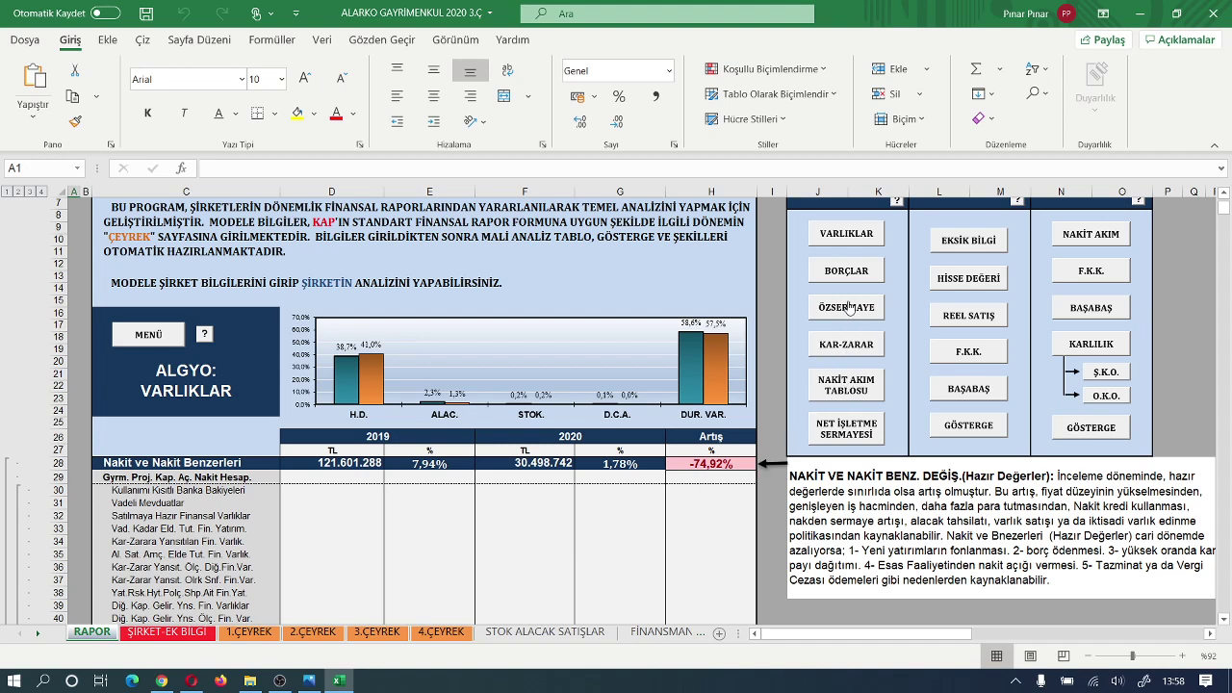
{"action": "left_click", "coordinate": [839, 272]}
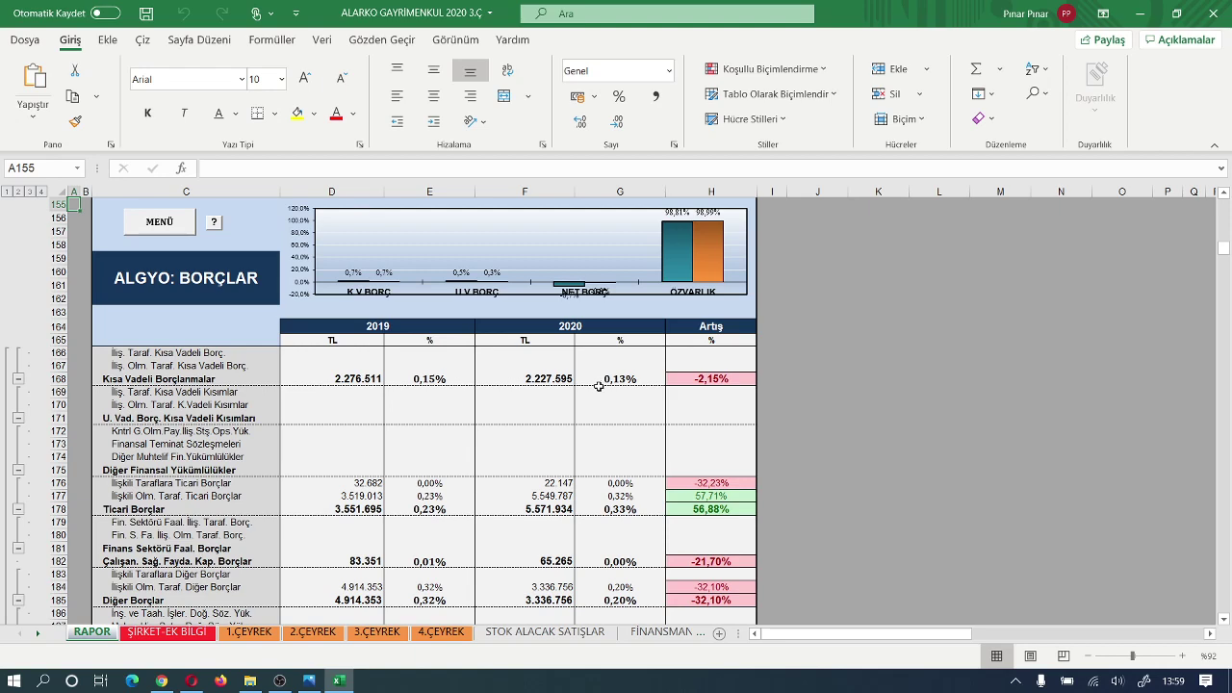
{"action": "scroll", "coordinate": [599, 386], "scroll_direction": "down", "scroll_amount": 7}
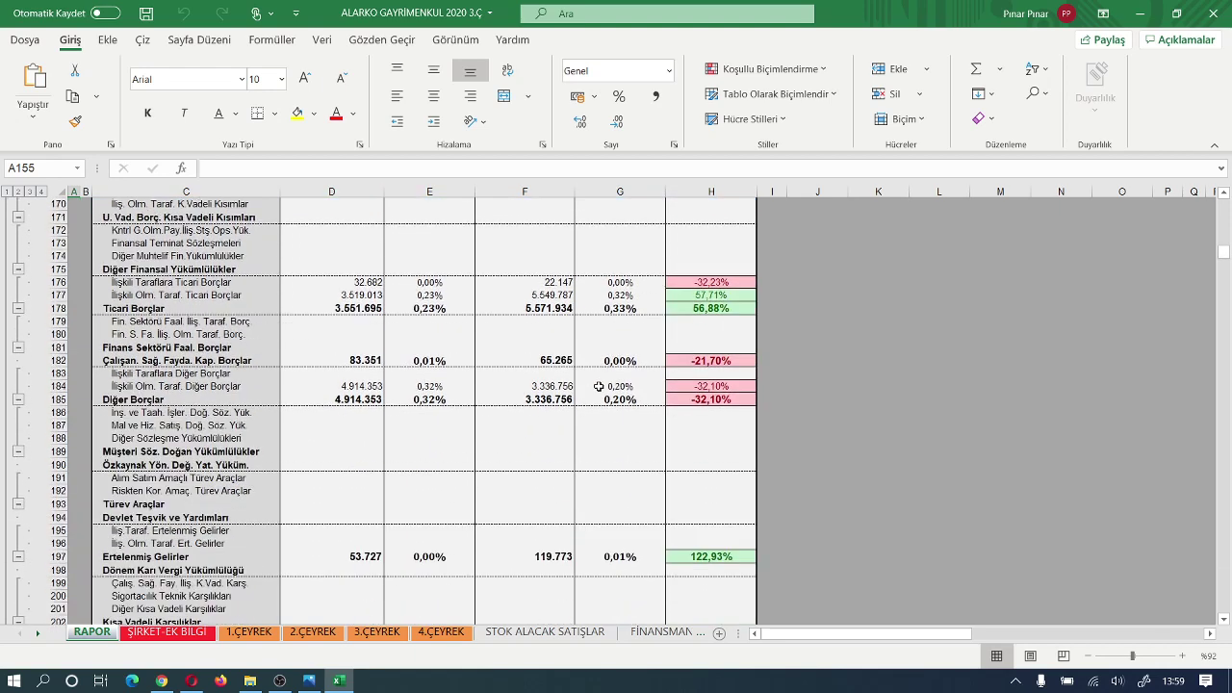
{"action": "scroll", "coordinate": [599, 386], "scroll_direction": "down", "scroll_amount": 12}
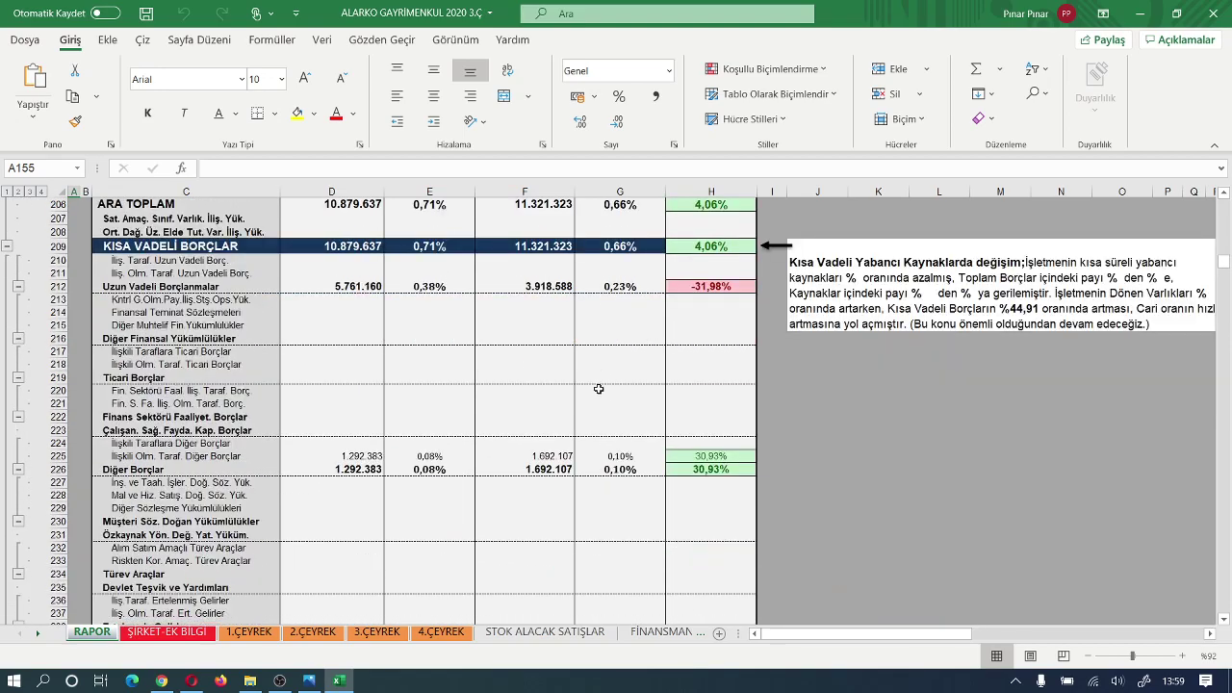
{"action": "scroll", "coordinate": [598, 395], "scroll_direction": "down", "scroll_amount": 11}
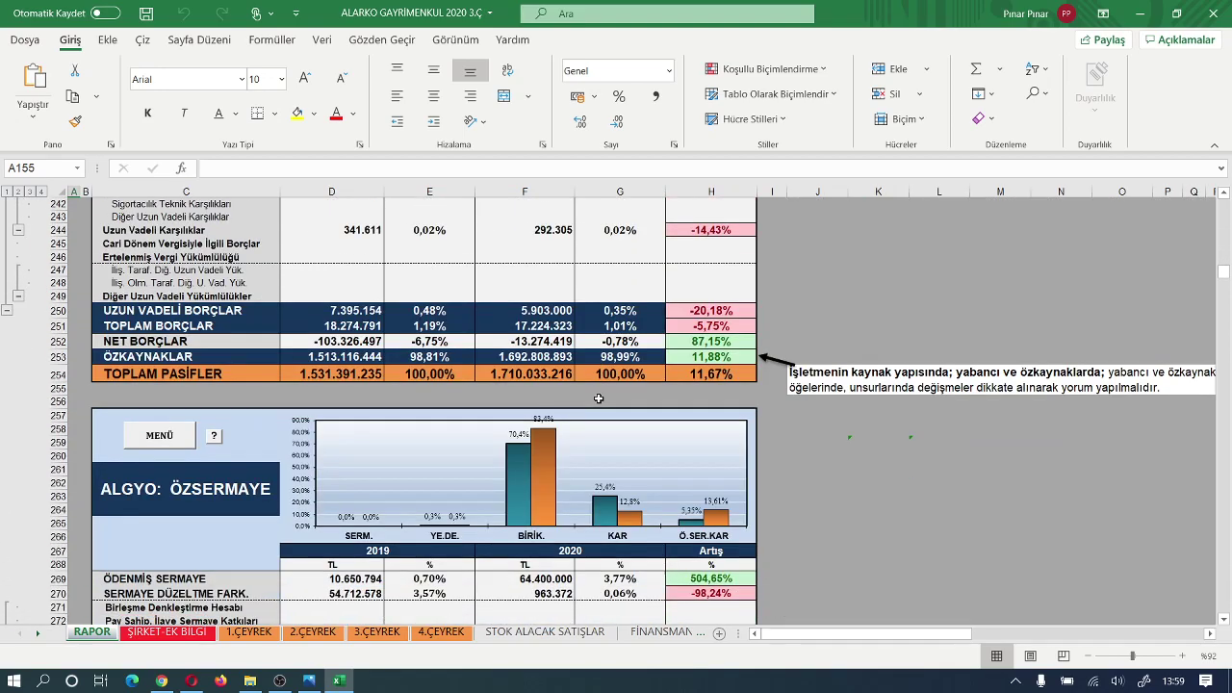
{"action": "scroll", "coordinate": [599, 398], "scroll_direction": "down", "scroll_amount": 12}
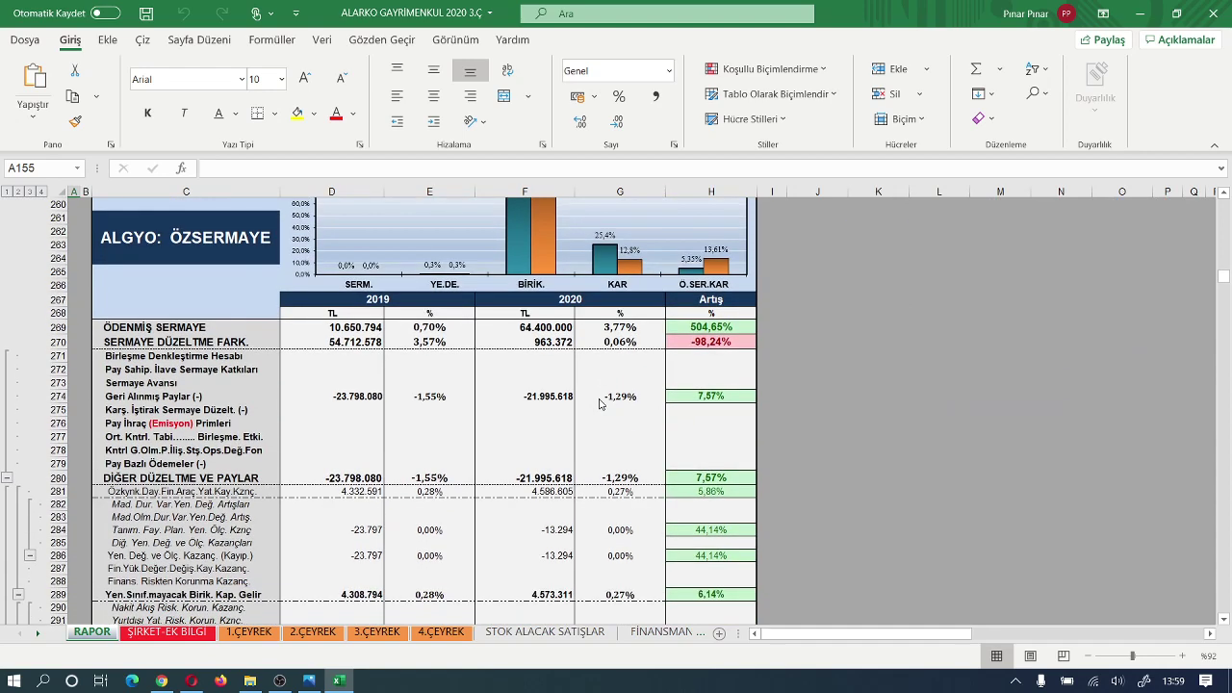
{"action": "scroll", "coordinate": [748, 422], "scroll_direction": "up", "scroll_amount": 3}
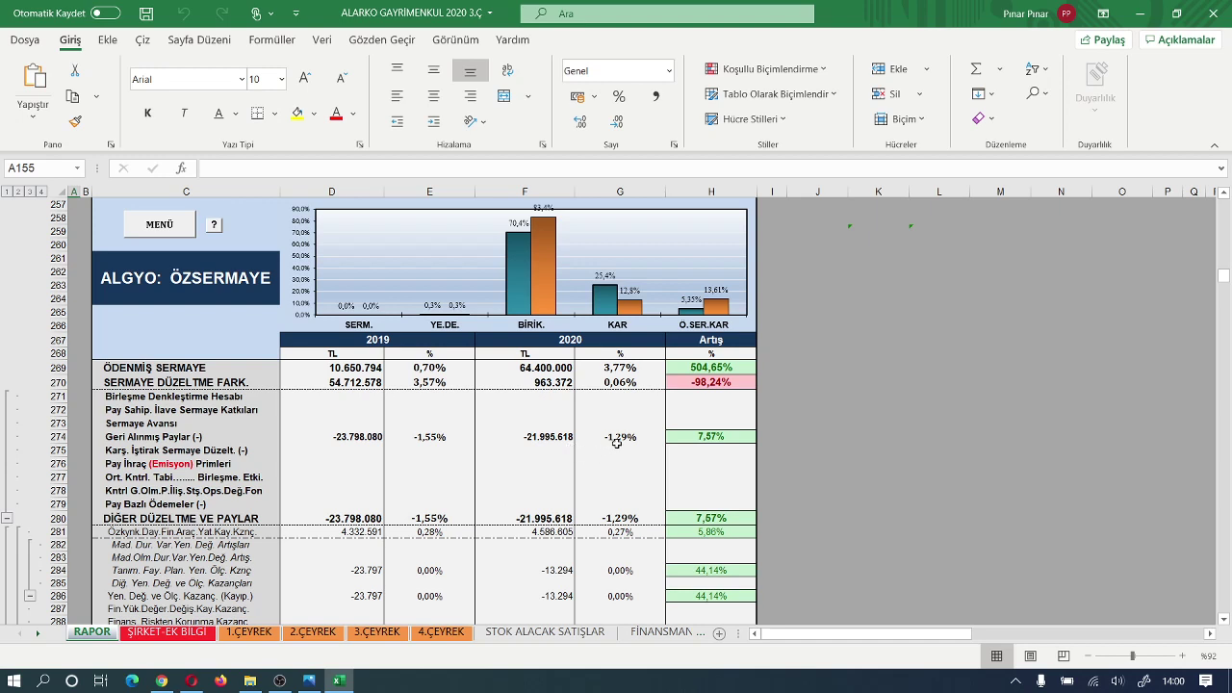
- Return to the report's main menu and open the KAR-ZARAR section to review its charts and income statement rows
{"action": "left_click", "coordinate": [168, 223]}
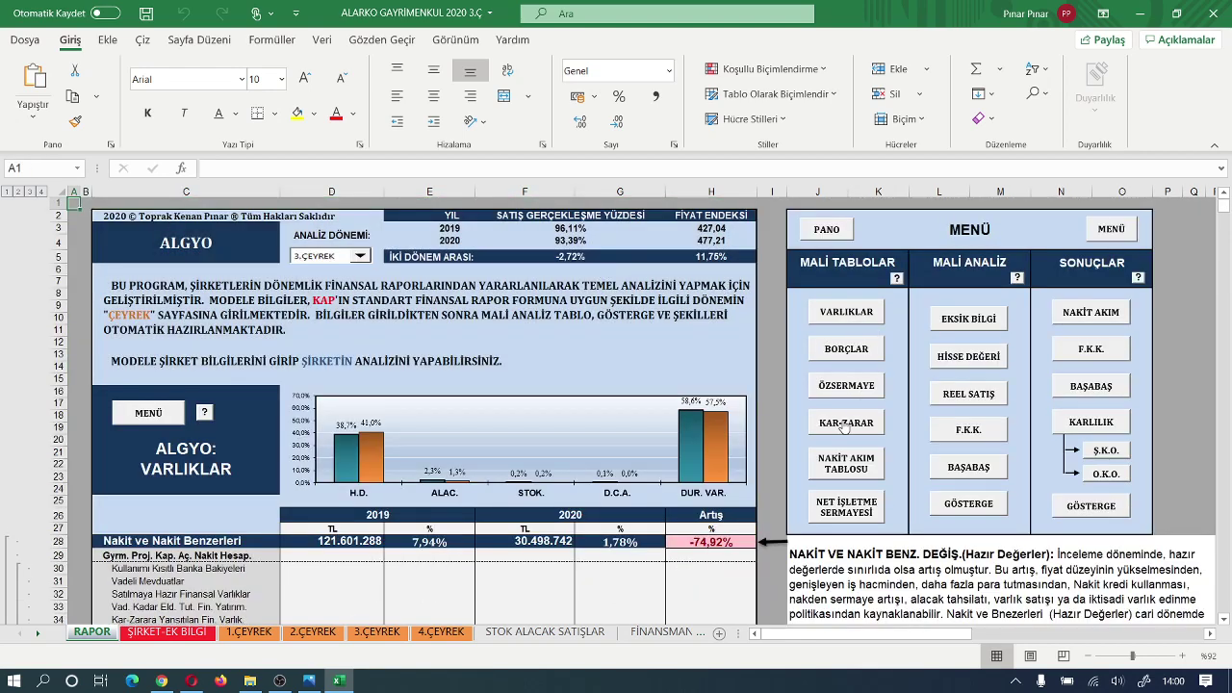
{"action": "left_click", "coordinate": [844, 425]}
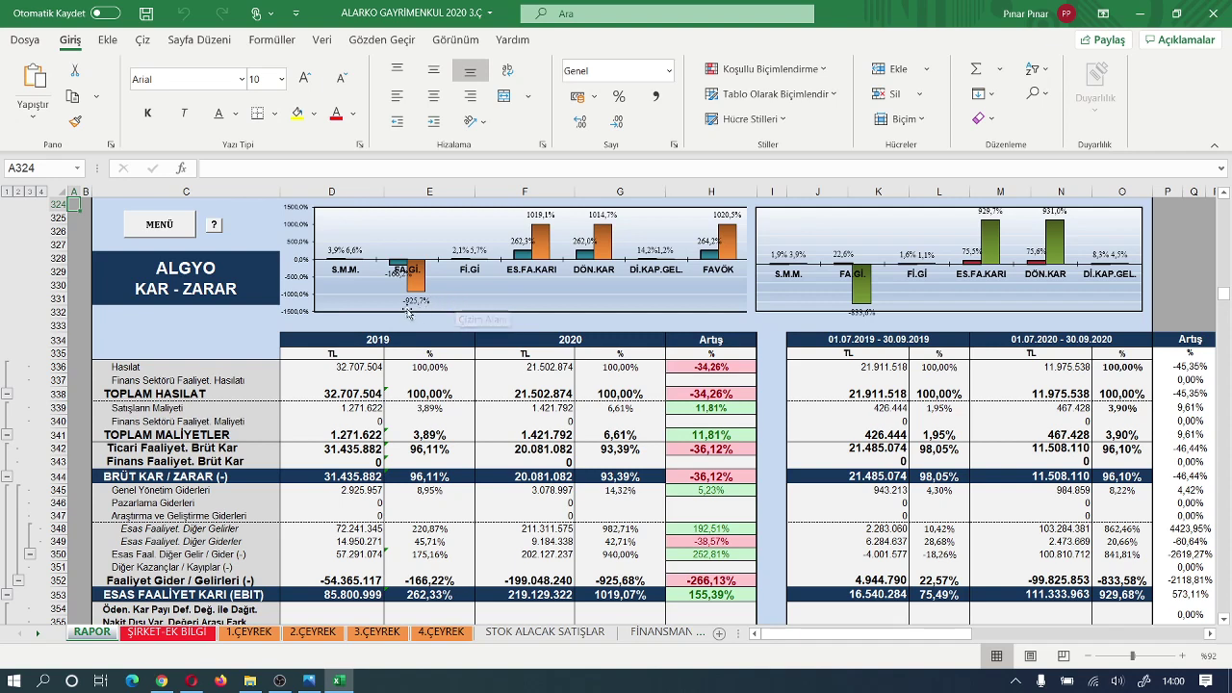
{"action": "mouse_move", "coordinate": [423, 291]}
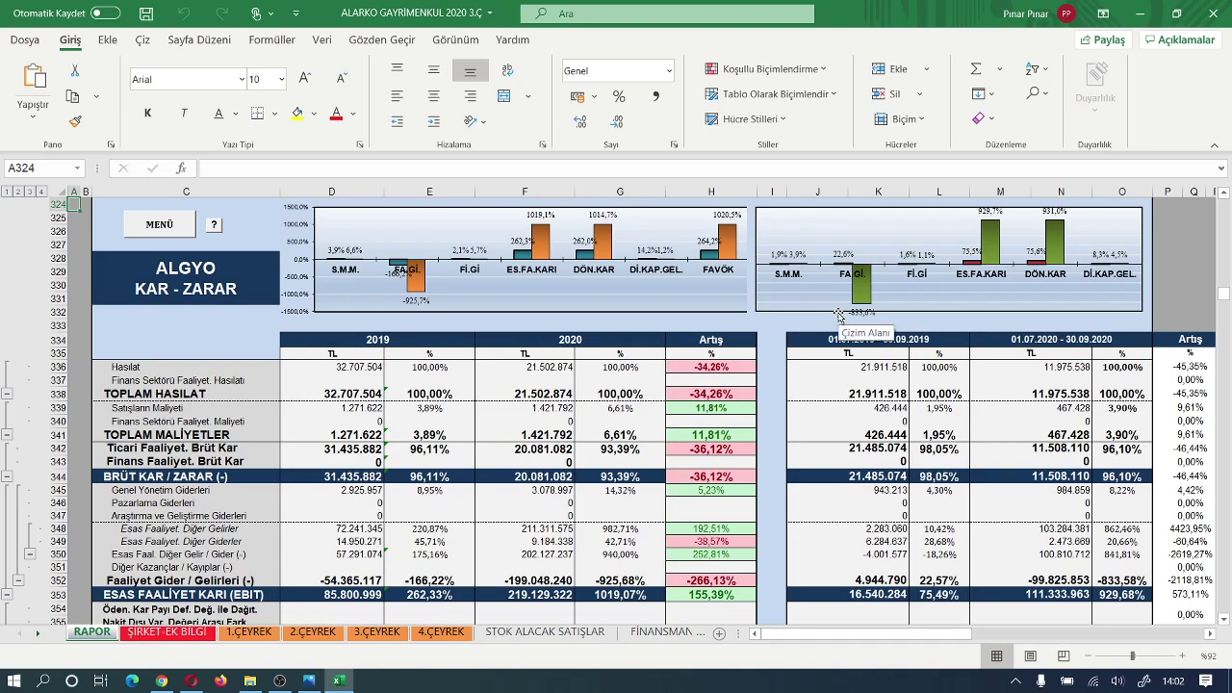
{"action": "scroll", "coordinate": [839, 315], "scroll_direction": "down", "scroll_amount": 8}
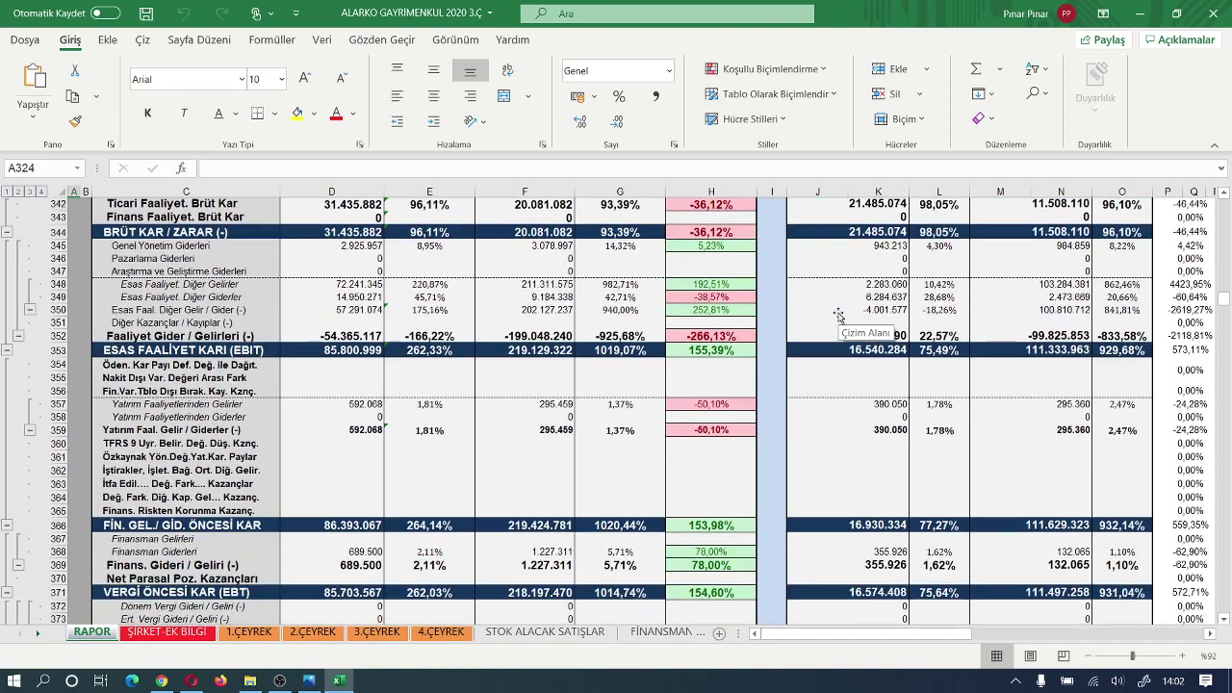
{"action": "scroll", "coordinate": [839, 316], "scroll_direction": "down", "scroll_amount": 11}
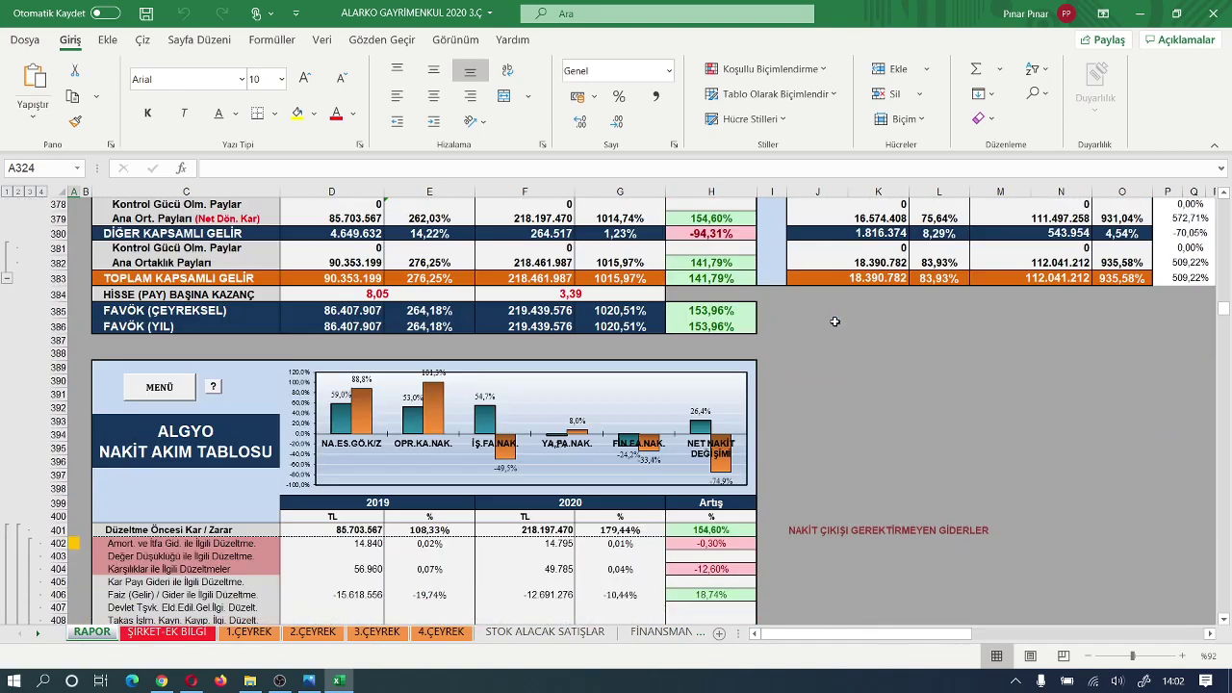
- Examine NAKİT AKIM TABLOSU from its chart down to the net cash flow from core operations and its explanatory note
{"action": "scroll", "coordinate": [834, 321], "scroll_direction": "down", "scroll_amount": 2}
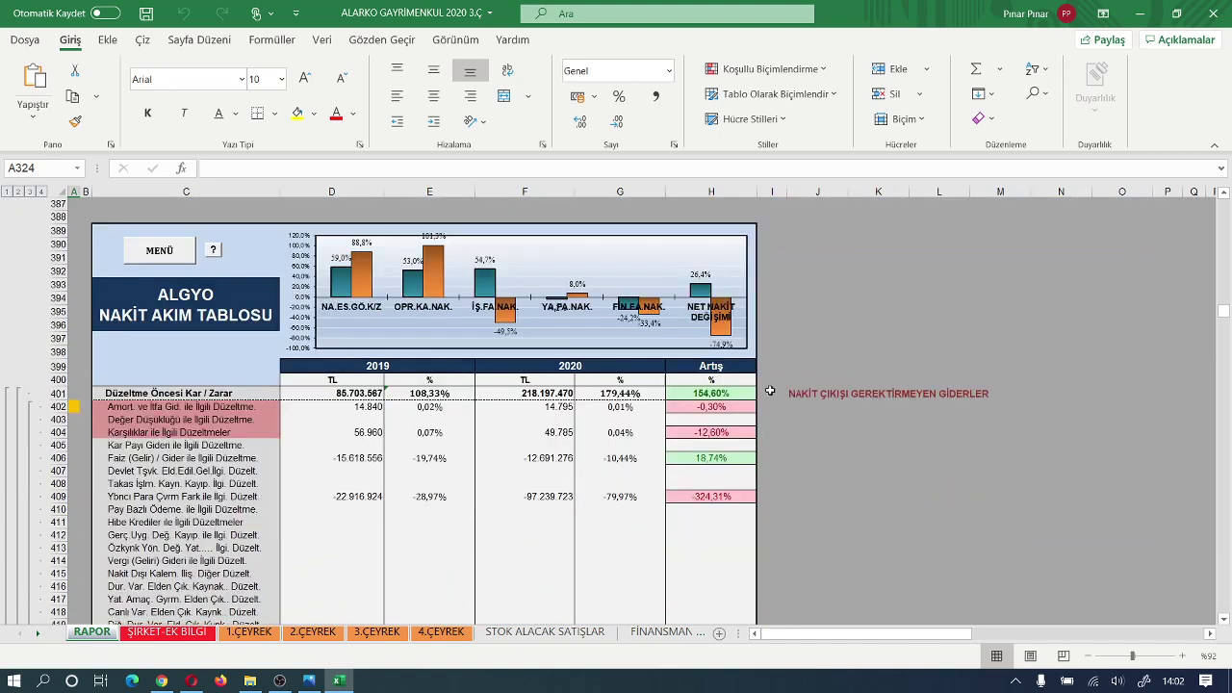
{"action": "scroll", "coordinate": [889, 453], "scroll_direction": "down", "scroll_amount": 1}
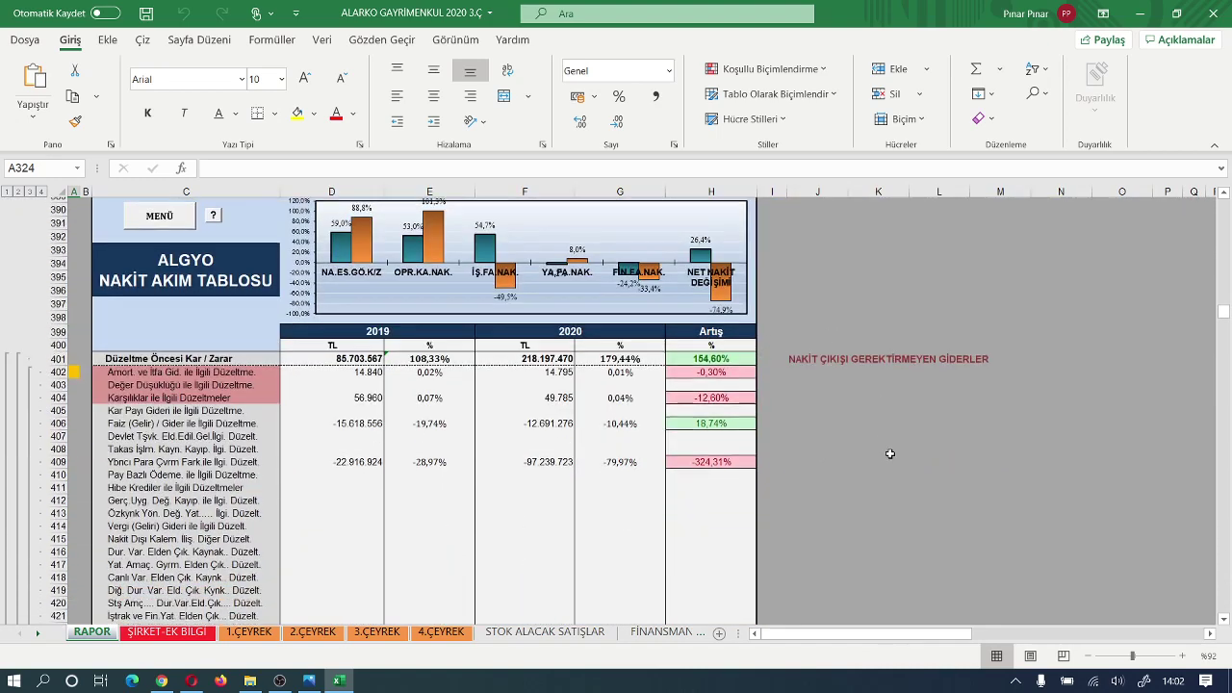
{"action": "scroll", "coordinate": [889, 453], "scroll_direction": "down", "scroll_amount": 2}
{"action": "scroll", "coordinate": [890, 453], "scroll_direction": "down", "scroll_amount": 10}
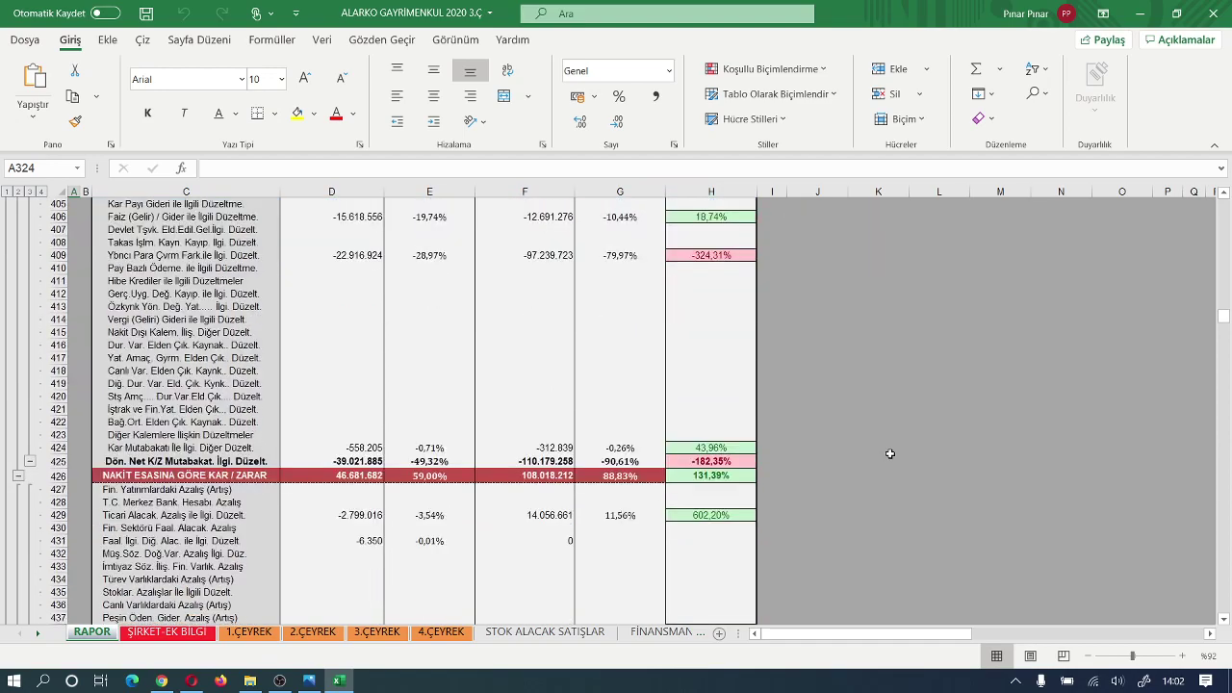
{"action": "scroll", "coordinate": [890, 453], "scroll_direction": "down", "scroll_amount": 3}
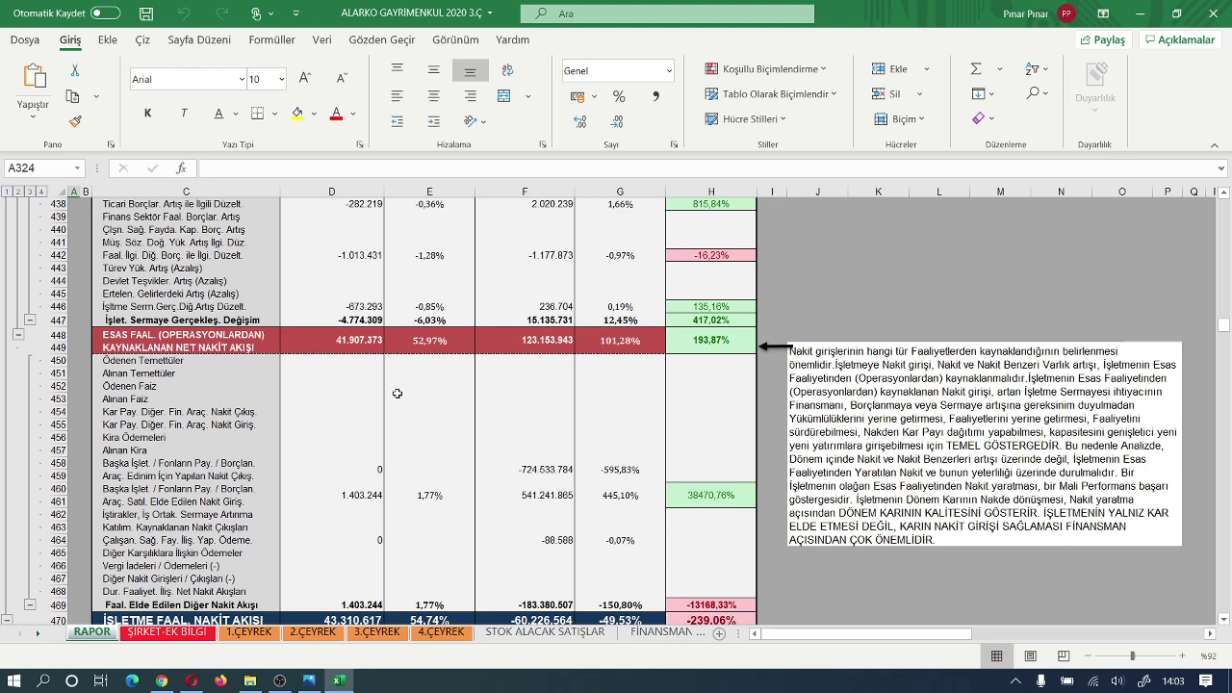
- Check the 3.ÇEYREK source sheet and return to RAPOR to review the operating, investing and financing cash flow rows
{"action": "left_click", "coordinate": [363, 636]}
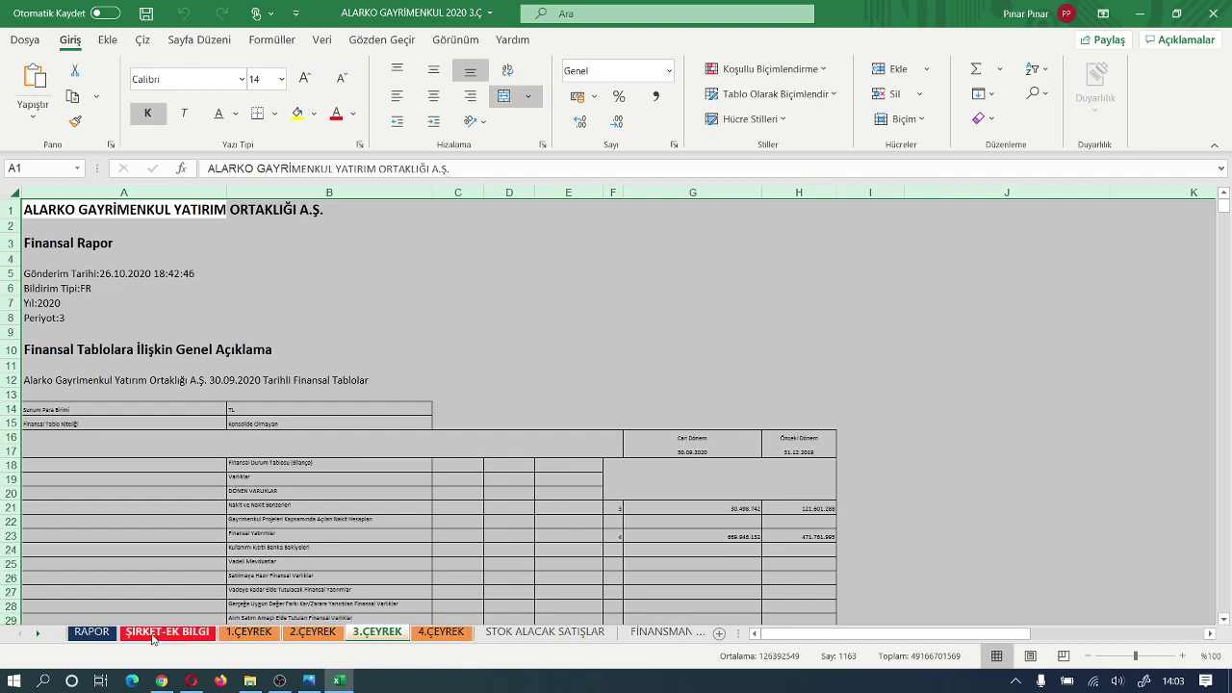
{"action": "left_click", "coordinate": [91, 632]}
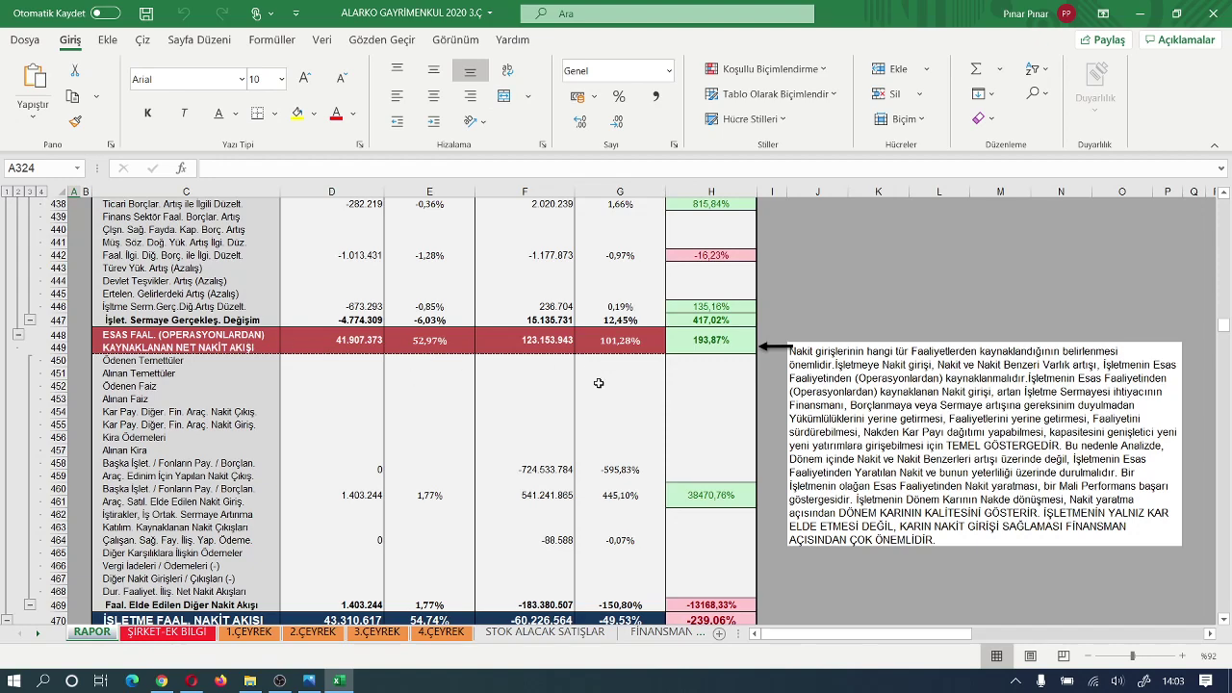
{"action": "scroll", "coordinate": [664, 438], "scroll_direction": "down", "scroll_amount": 6}
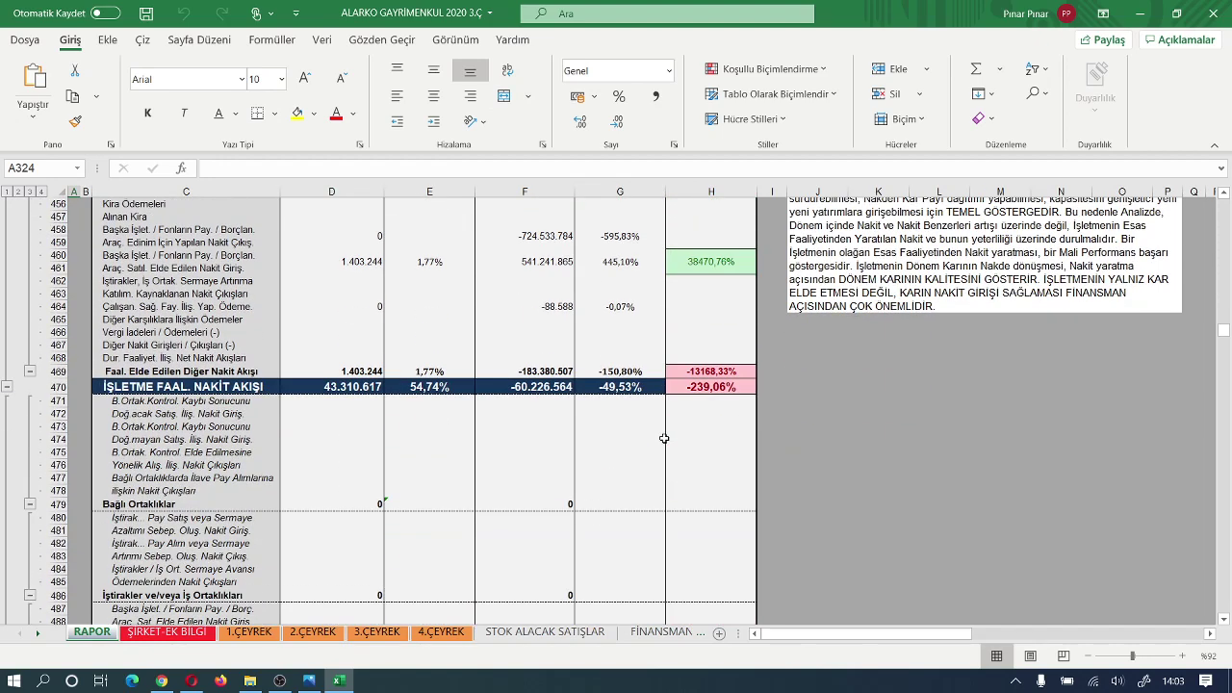
{"action": "scroll", "coordinate": [664, 438], "scroll_direction": "down", "scroll_amount": 4}
{"action": "scroll", "coordinate": [664, 438], "scroll_direction": "down", "scroll_amount": 10}
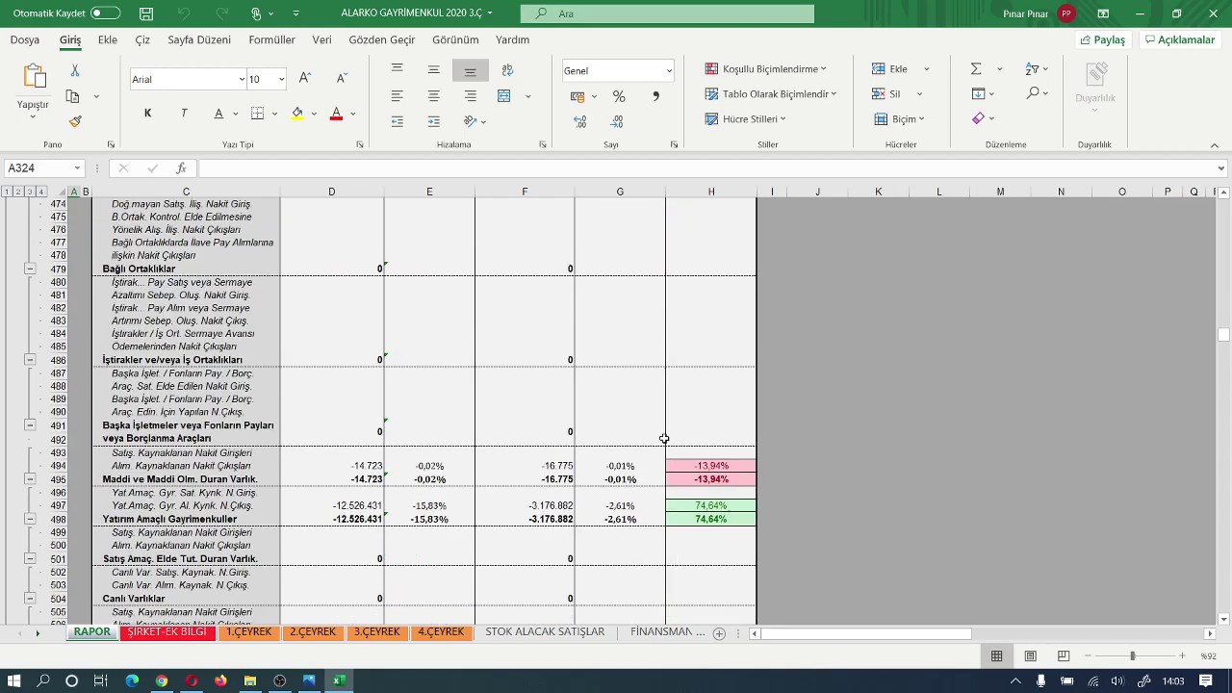
{"action": "scroll", "coordinate": [664, 438], "scroll_direction": "down", "scroll_amount": 5}
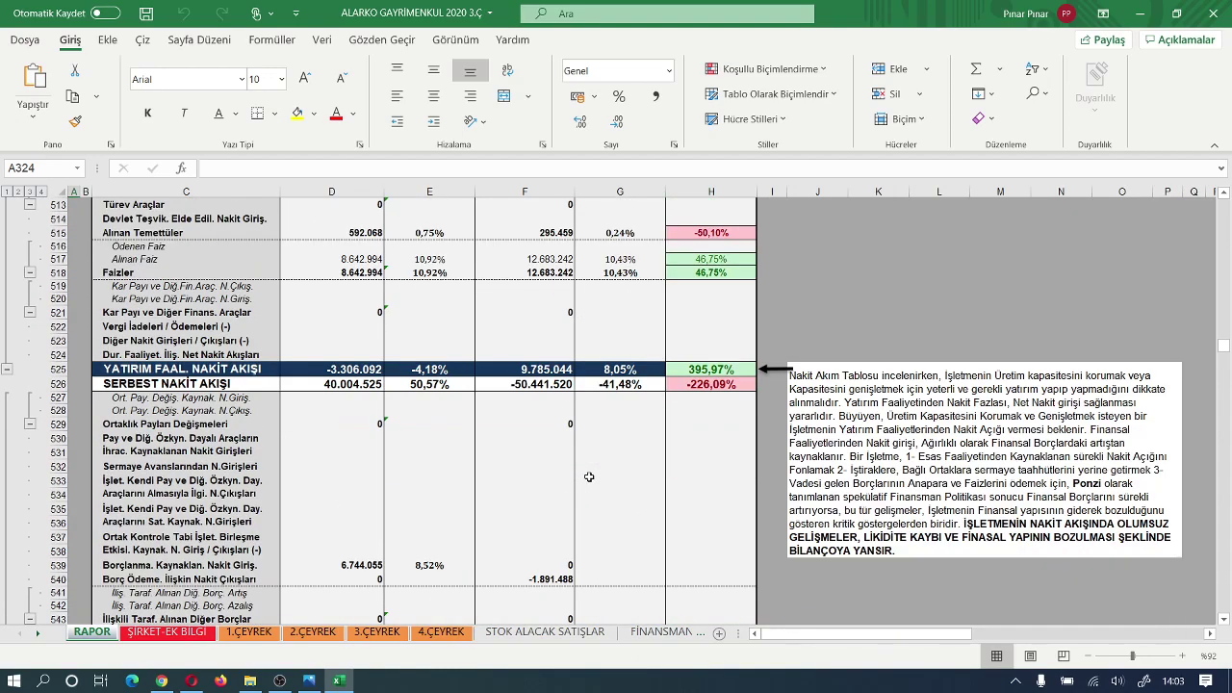
{"action": "scroll", "coordinate": [589, 476], "scroll_direction": "down", "scroll_amount": 5}
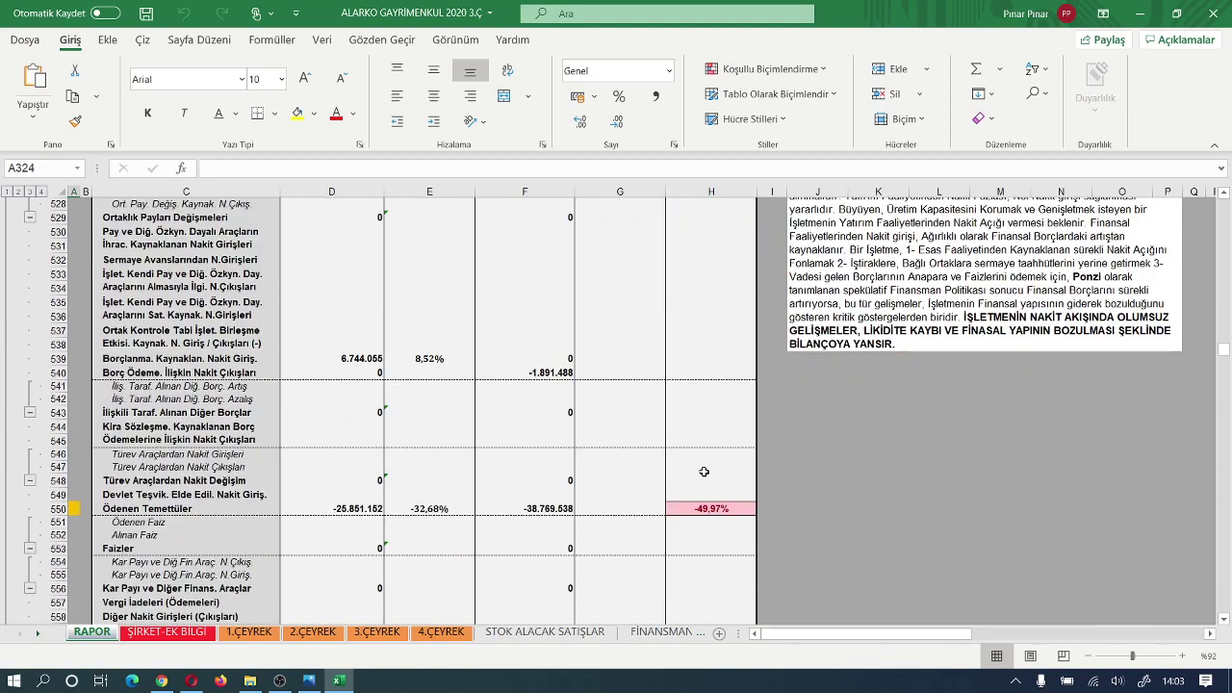
- Re-read the operating cash flow note, and compare it with the YATIRIM FAAL. NAKİT AKIŞI and SERBEST NAKİT AKIŞI rows and their note
{"action": "scroll", "coordinate": [704, 471], "scroll_direction": "up", "scroll_amount": 9}
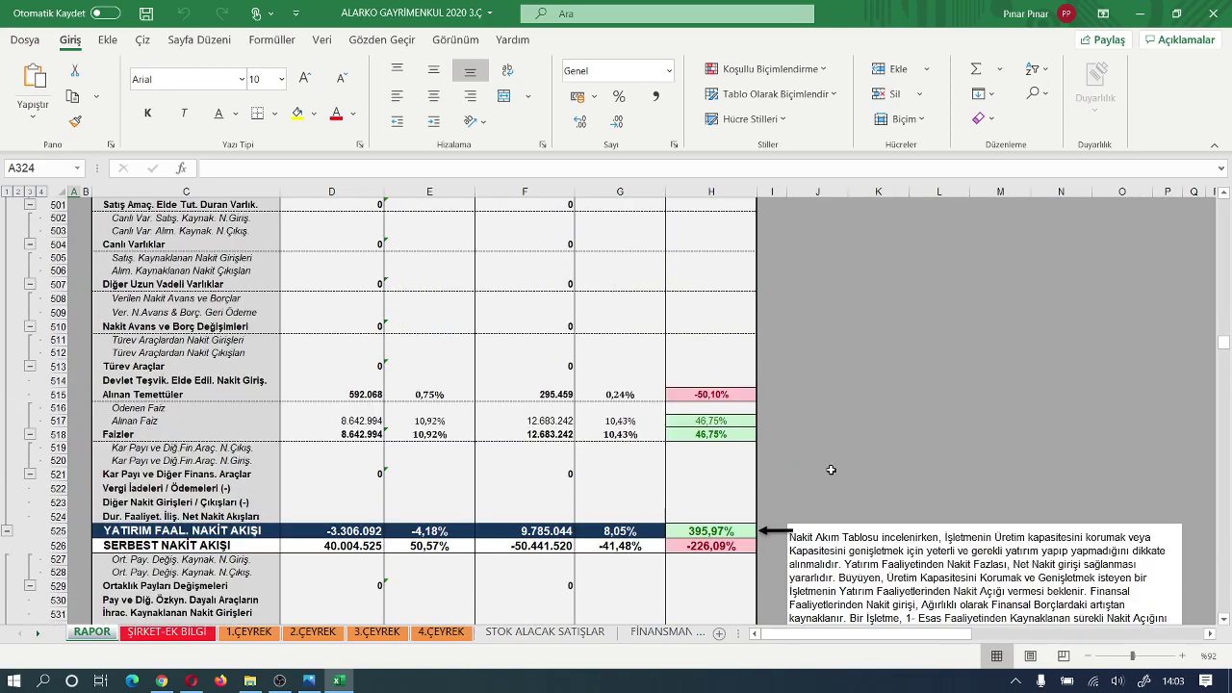
{"action": "scroll", "coordinate": [831, 469], "scroll_direction": "up", "scroll_amount": 9}
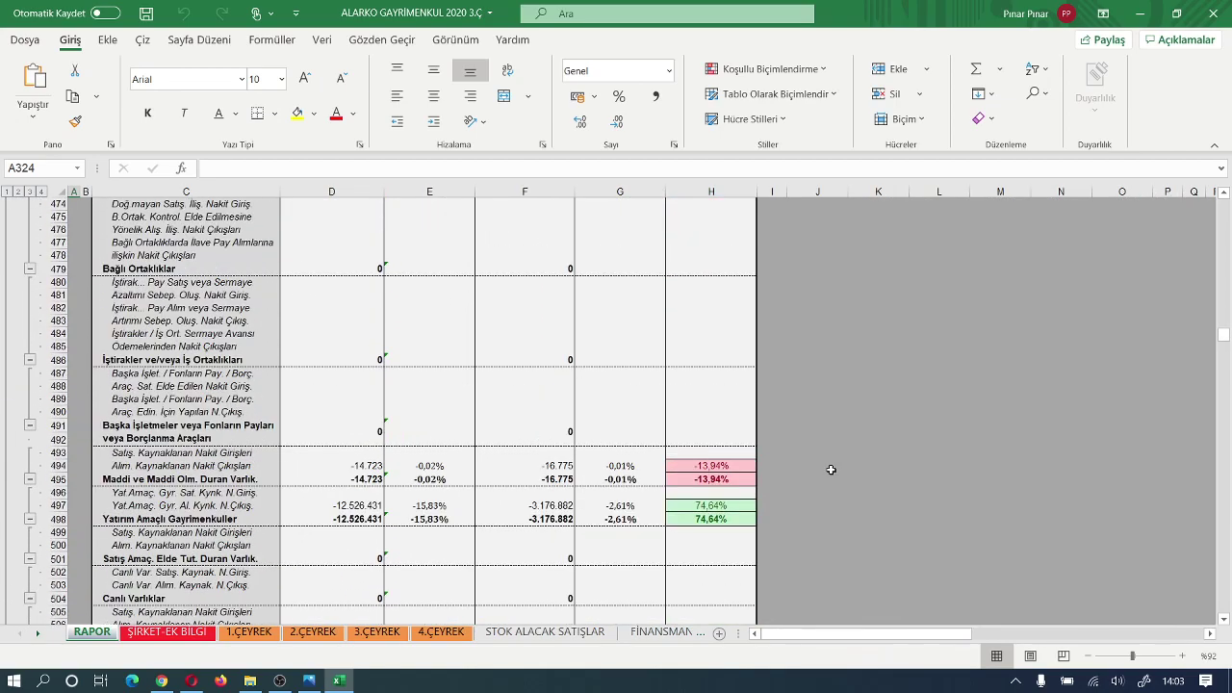
{"action": "scroll", "coordinate": [830, 470], "scroll_direction": "up", "scroll_amount": 10}
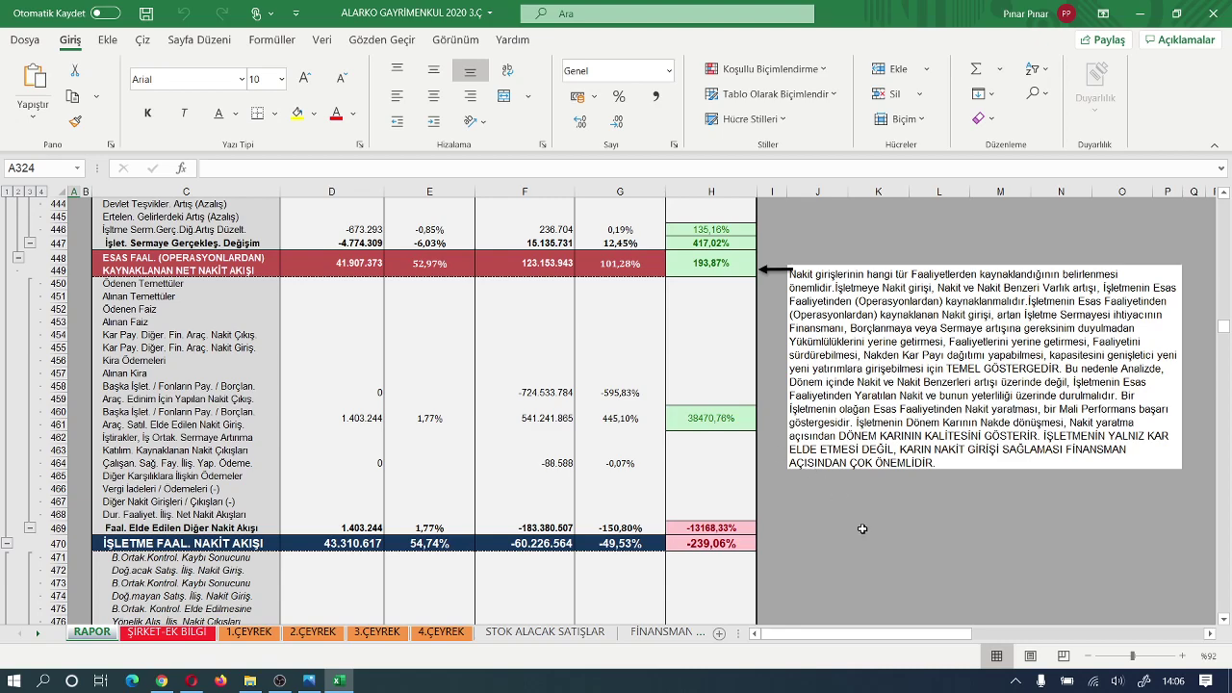
{"action": "scroll", "coordinate": [862, 529], "scroll_direction": "down", "scroll_amount": 6}
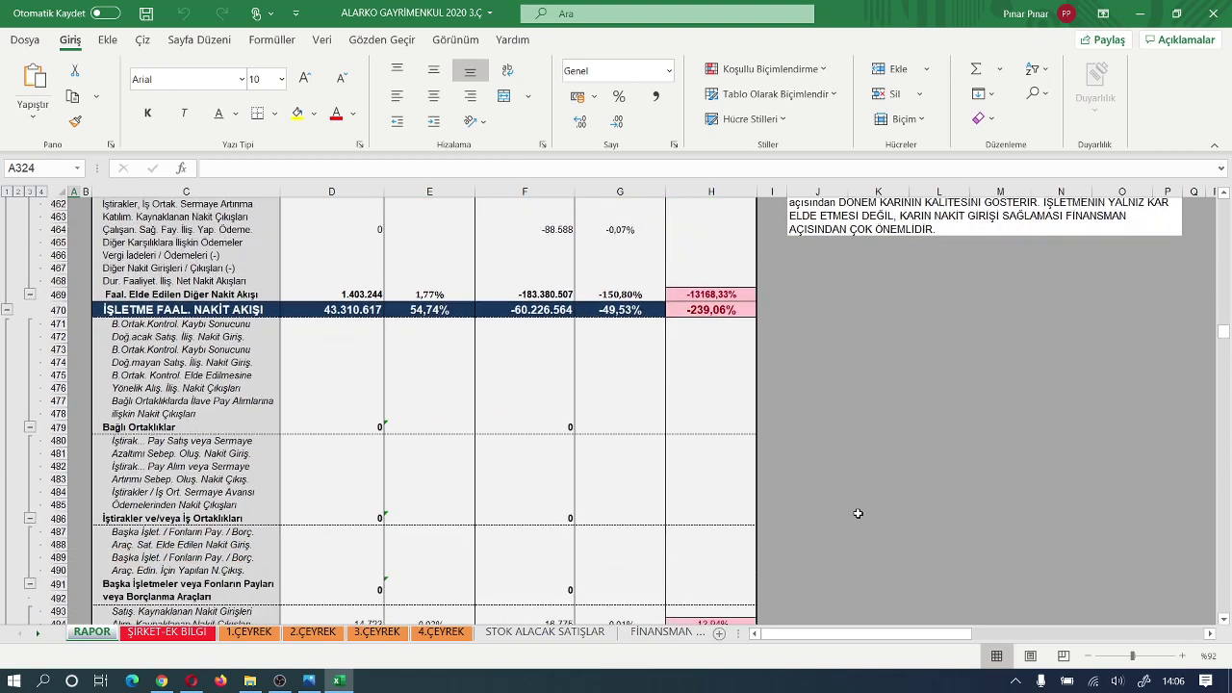
{"action": "scroll", "coordinate": [858, 514], "scroll_direction": "down", "scroll_amount": 14}
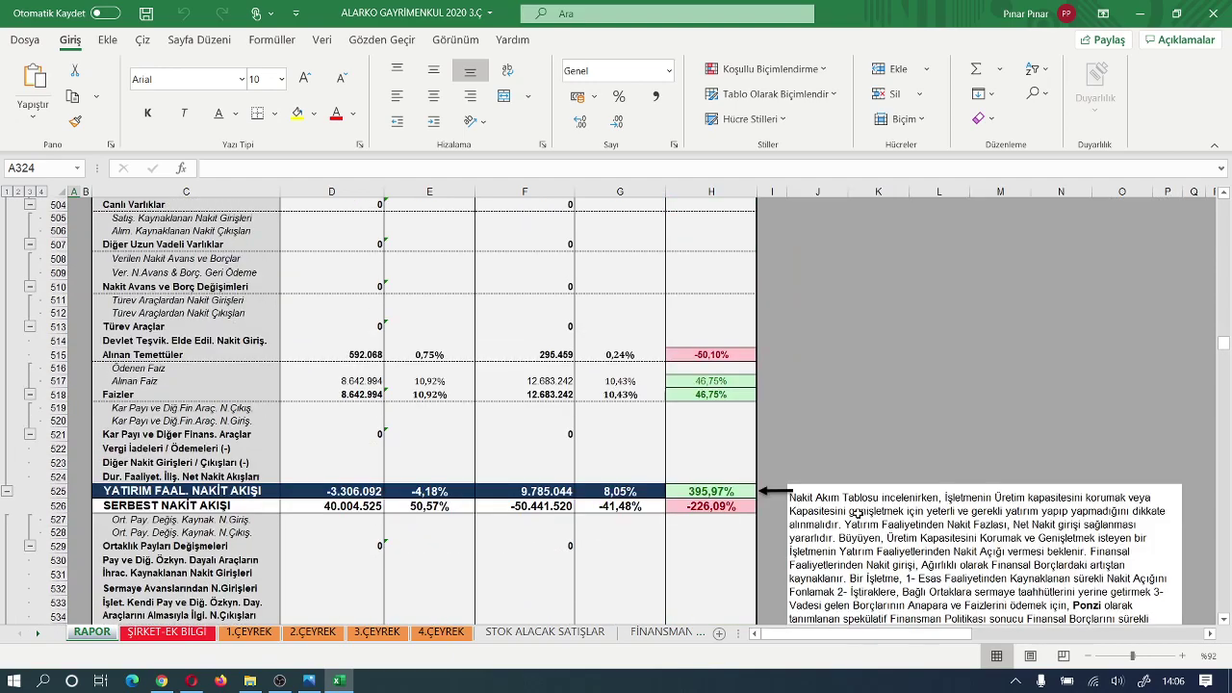
{"action": "scroll", "coordinate": [858, 514], "scroll_direction": "down", "scroll_amount": 5}
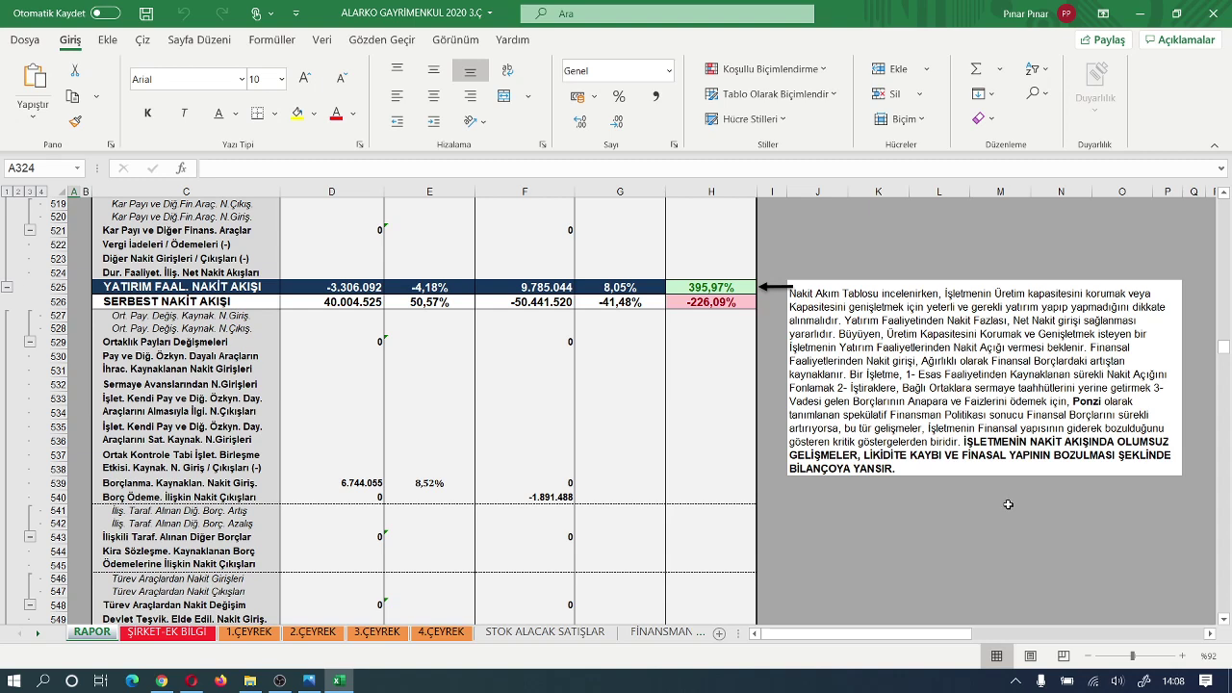
{"action": "scroll", "coordinate": [895, 499], "scroll_direction": "down", "scroll_amount": 5}
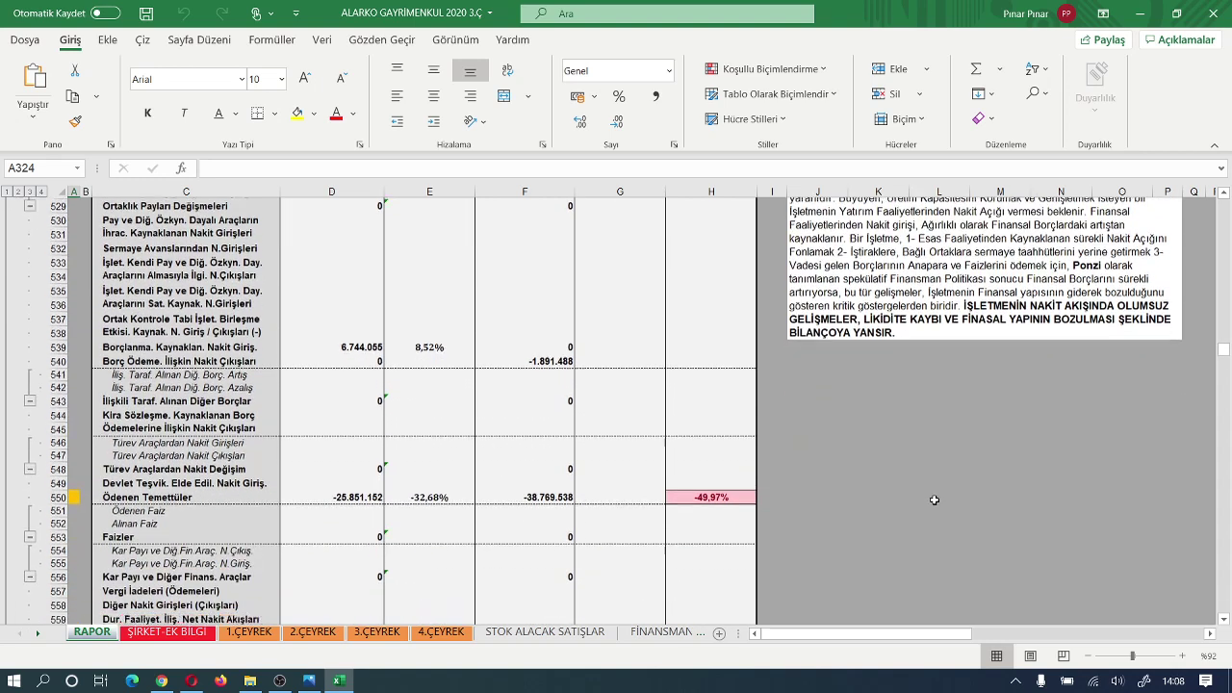
- Go back to the top of NAKİT AKIM TABLOSU and open its NAKİT (PARA) AKIM DEĞERLEME section to read the cash flow ratios
{"action": "scroll", "coordinate": [659, 496], "scroll_direction": "up", "scroll_amount": 16}
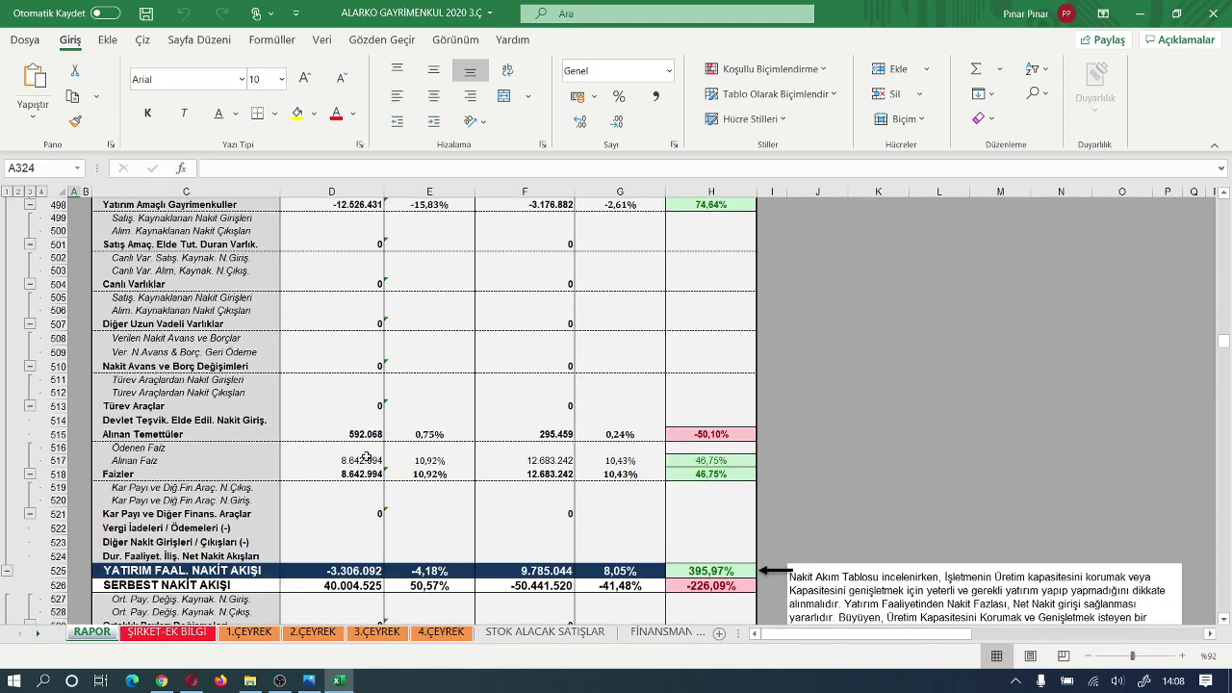
{"action": "scroll", "coordinate": [367, 455], "scroll_direction": "up", "scroll_amount": 14}
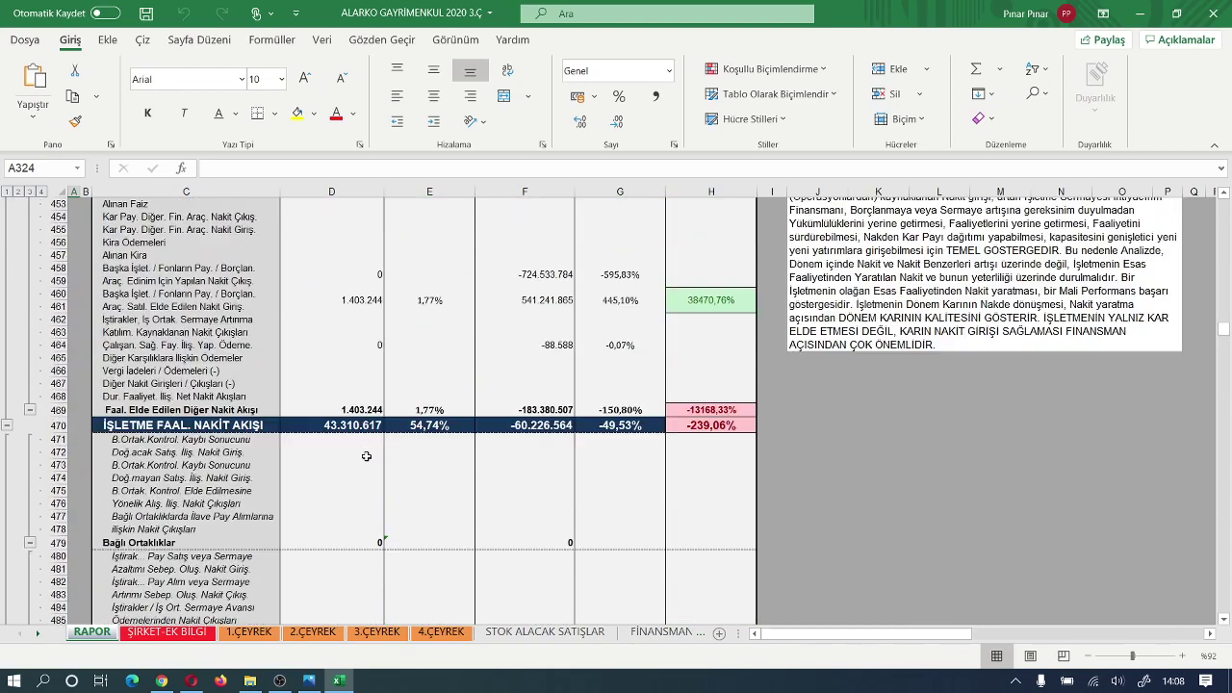
{"action": "scroll", "coordinate": [366, 456], "scroll_direction": "up", "scroll_amount": 15}
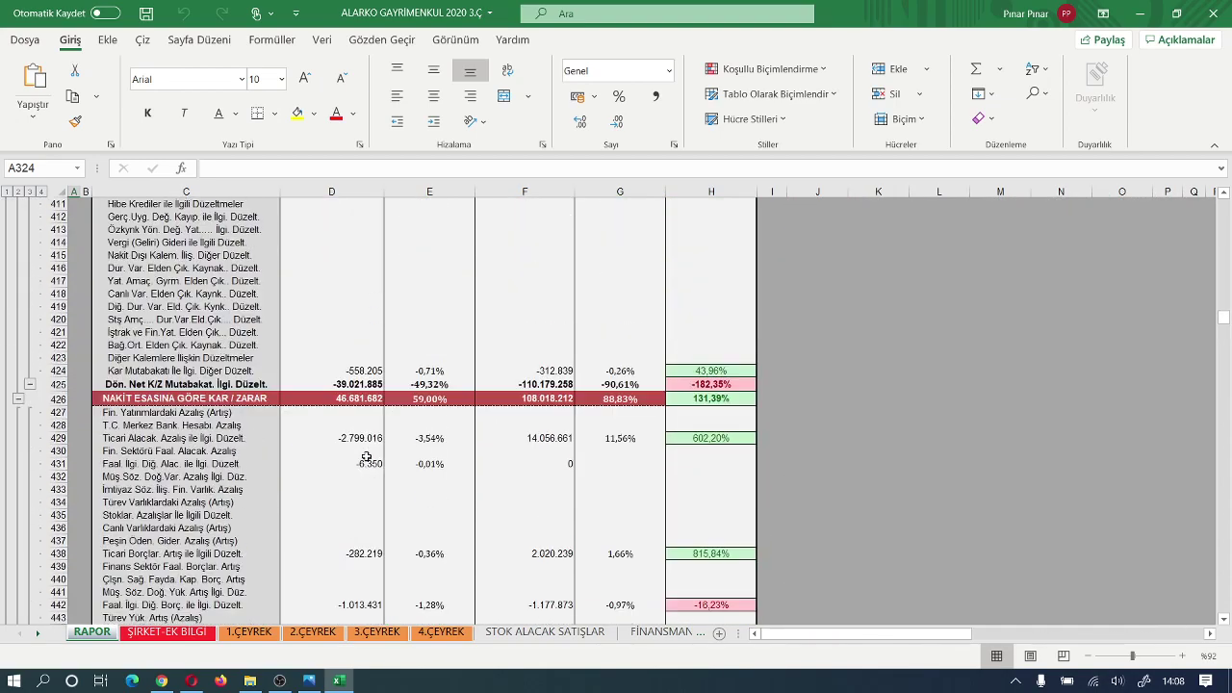
{"action": "scroll", "coordinate": [367, 455], "scroll_direction": "up", "scroll_amount": 4}
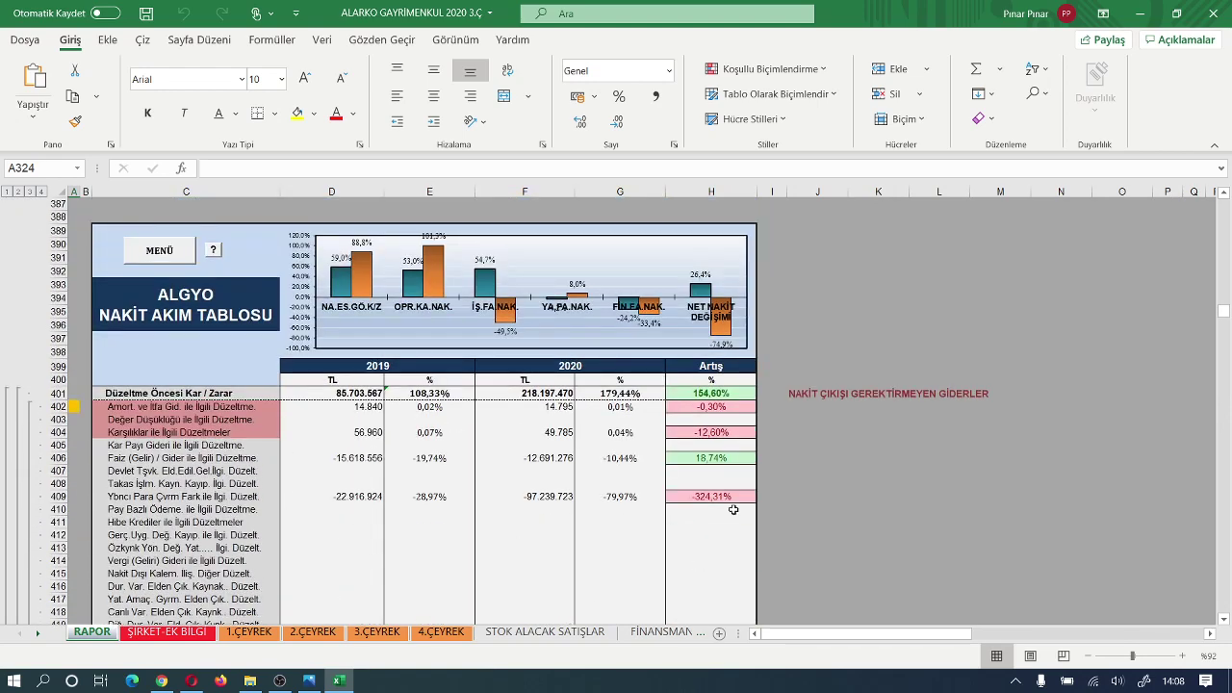
{"action": "left_click", "coordinate": [215, 251]}
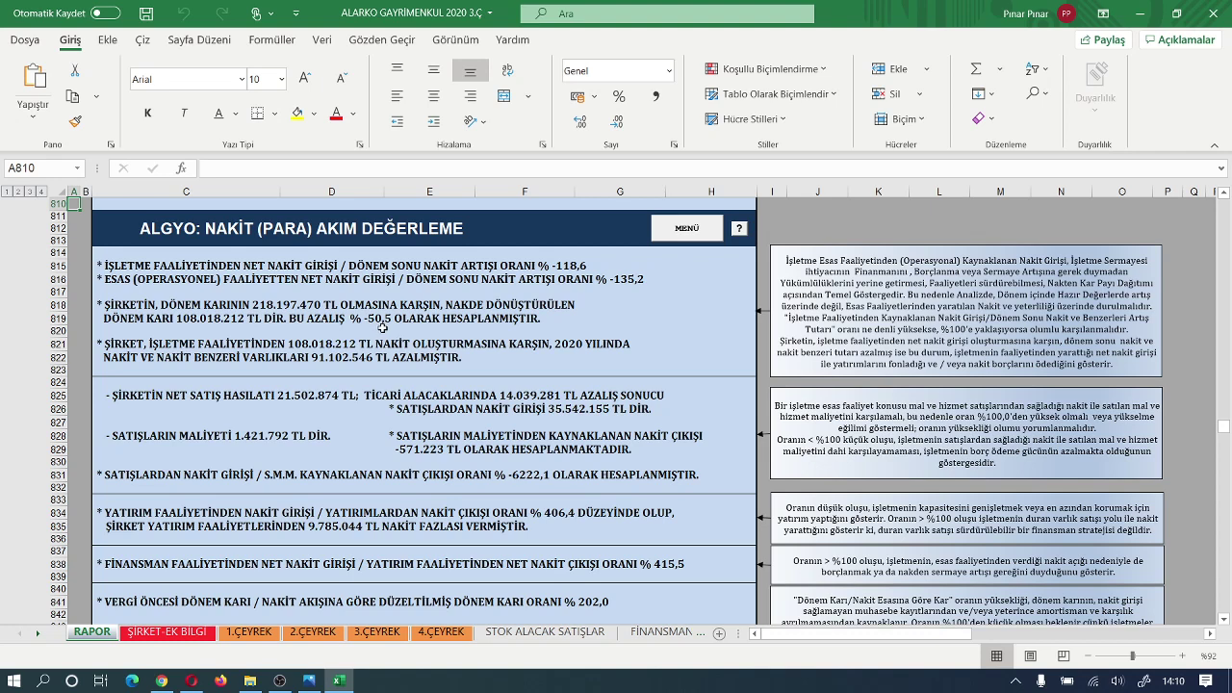
{"action": "scroll", "coordinate": [382, 328], "scroll_direction": "down", "scroll_amount": 1}
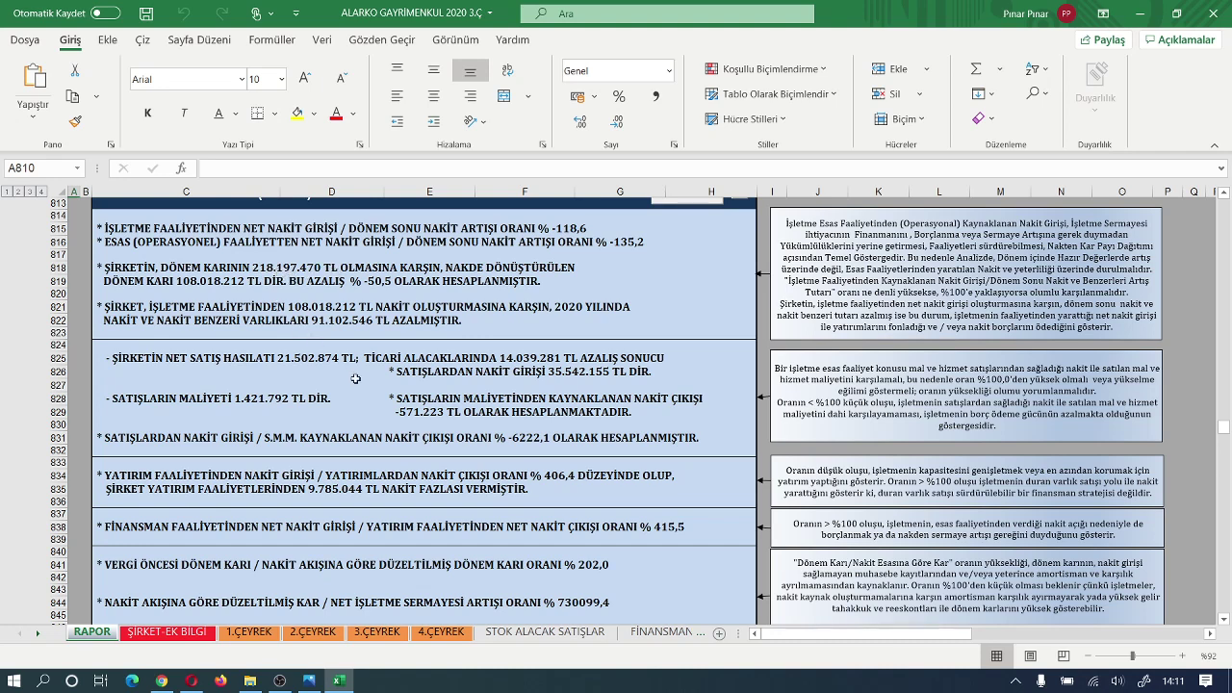
- Read the remaining cash flow ratios, and bring up the cut-off end of the "Dönem Karı/Nakit Esasına Göre Kar" note
{"action": "scroll", "coordinate": [355, 378], "scroll_direction": "down", "scroll_amount": 2}
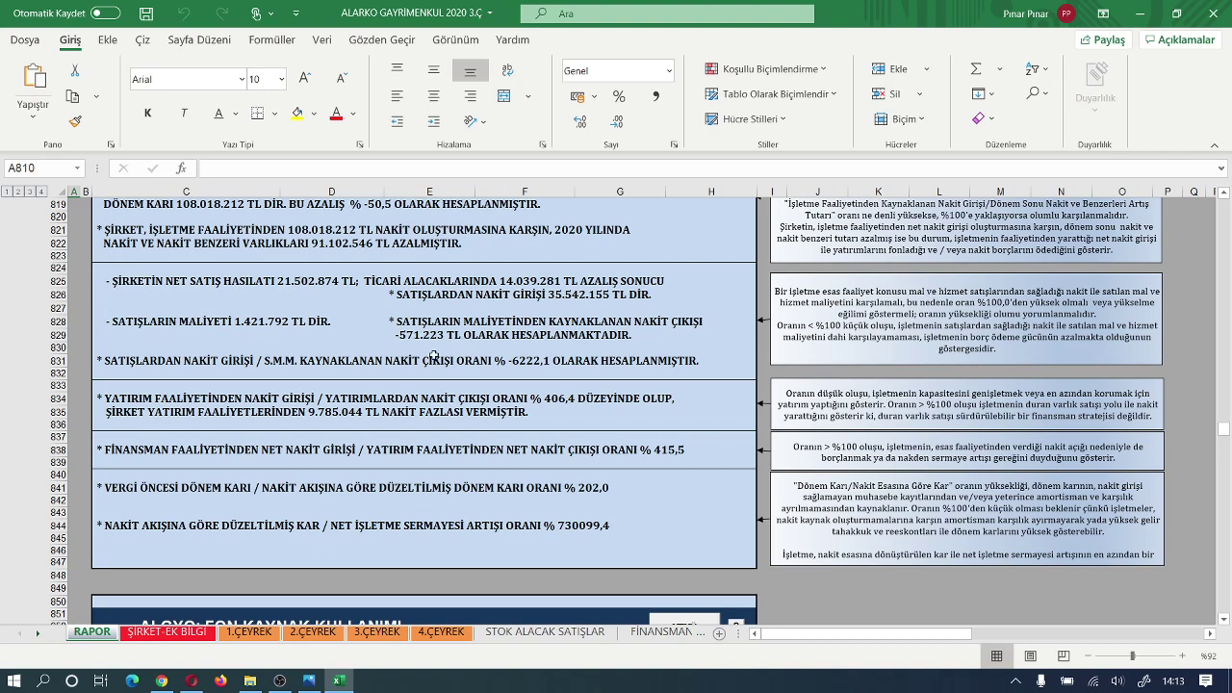
{"action": "scroll", "coordinate": [359, 344], "scroll_direction": "down", "scroll_amount": 3}
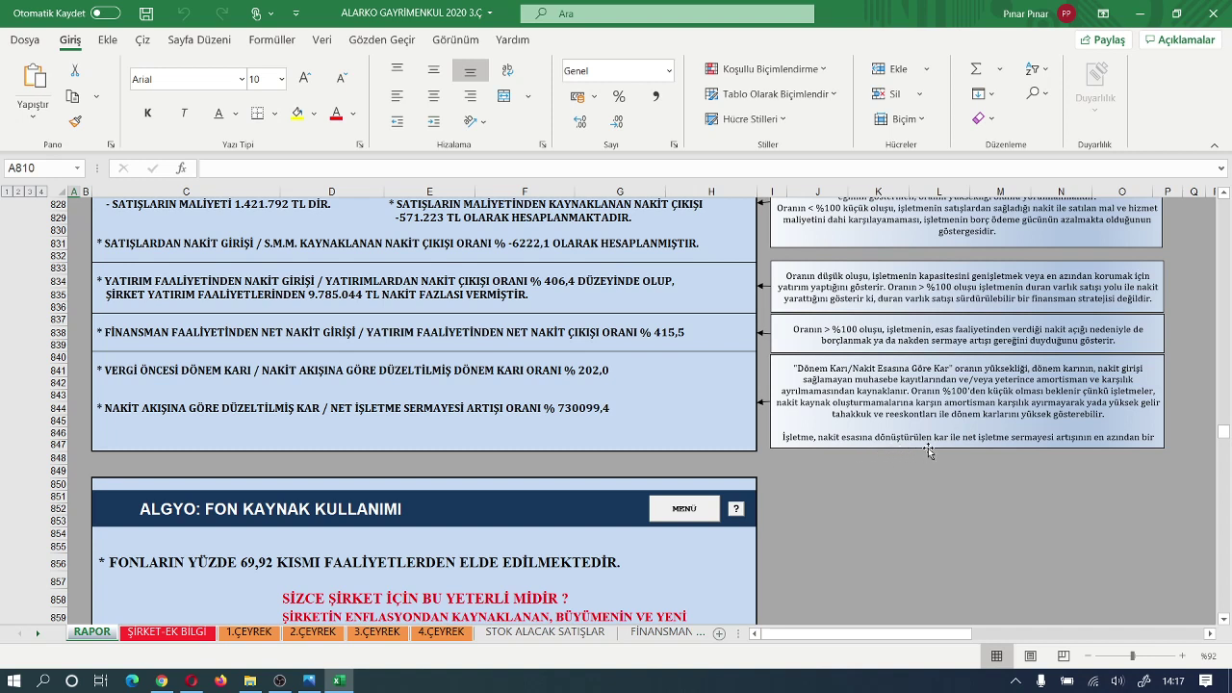
{"action": "double_click", "coordinate": [1037, 416]}
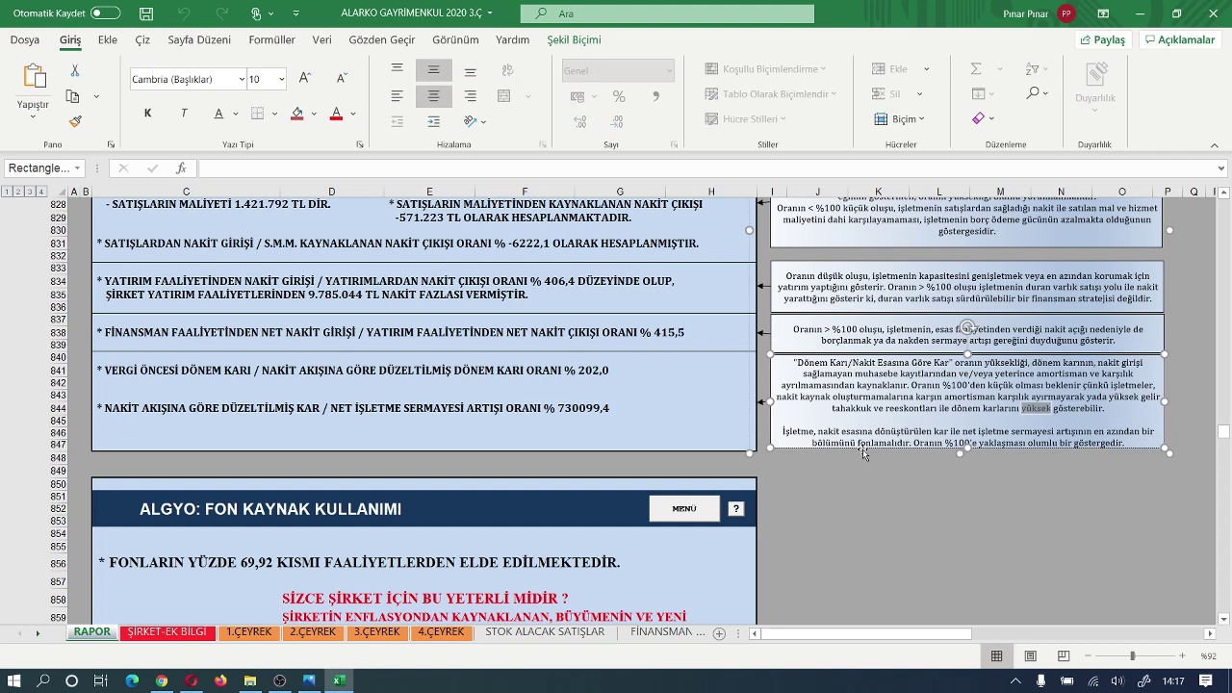
{"action": "left_click", "coordinate": [667, 373]}
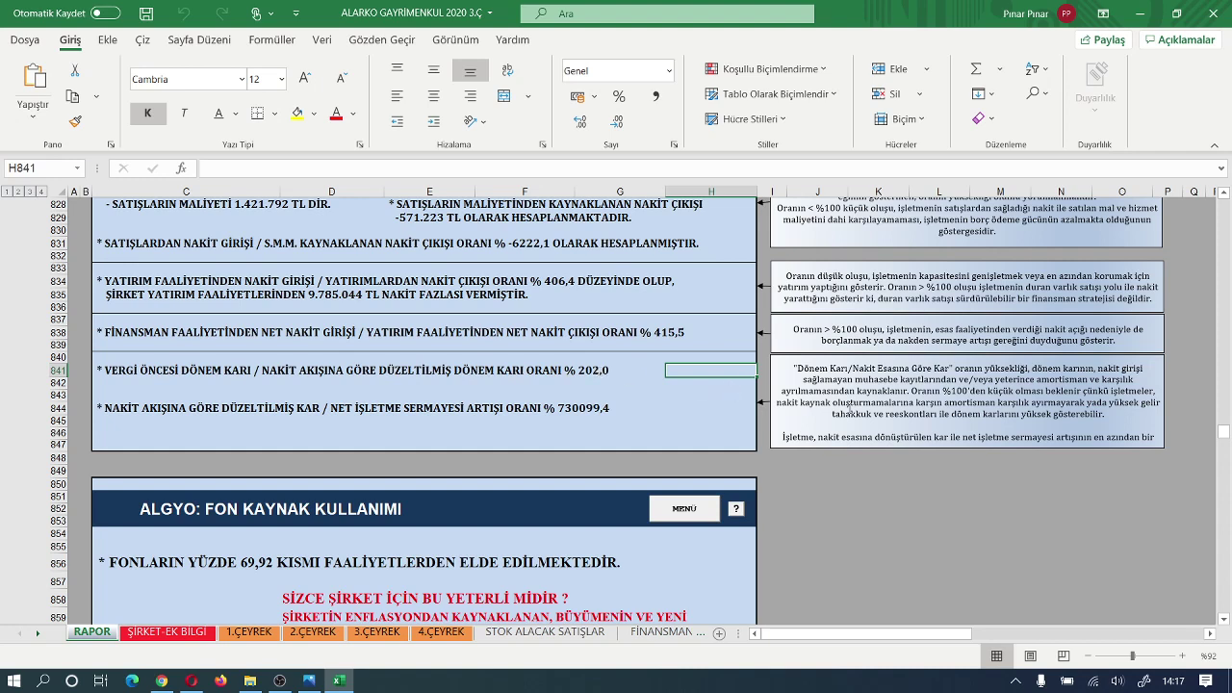
{"action": "double_click", "coordinate": [849, 412]}
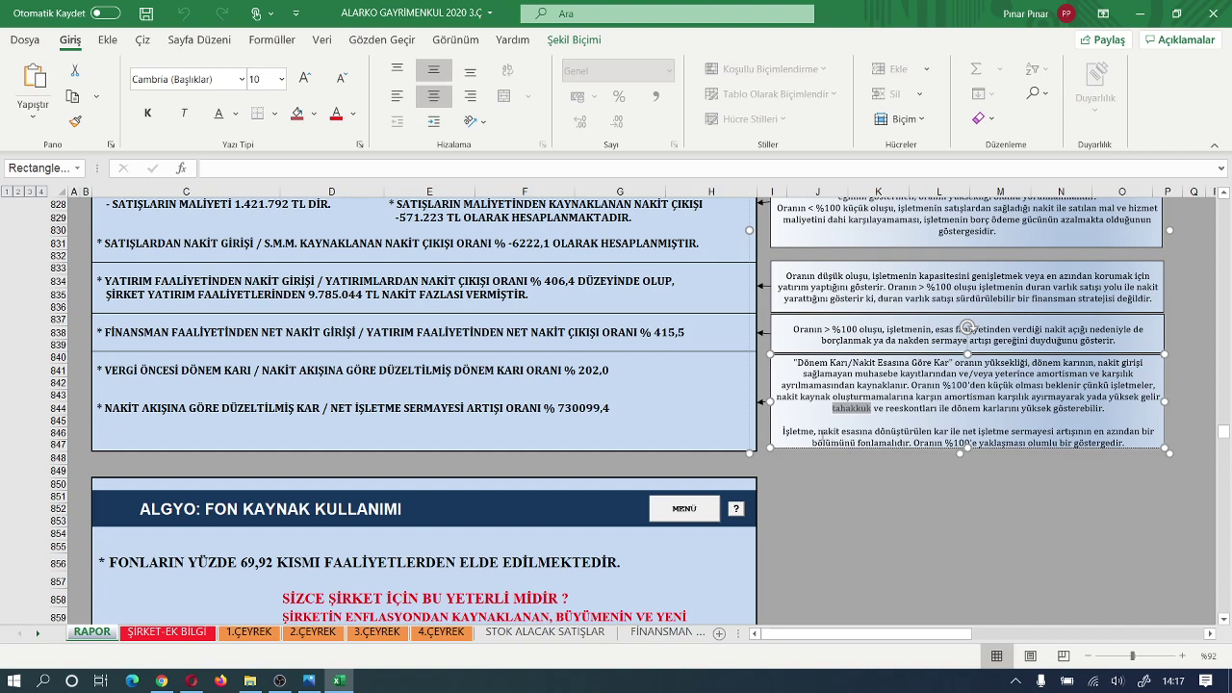
{"action": "left_click", "coordinate": [649, 406]}
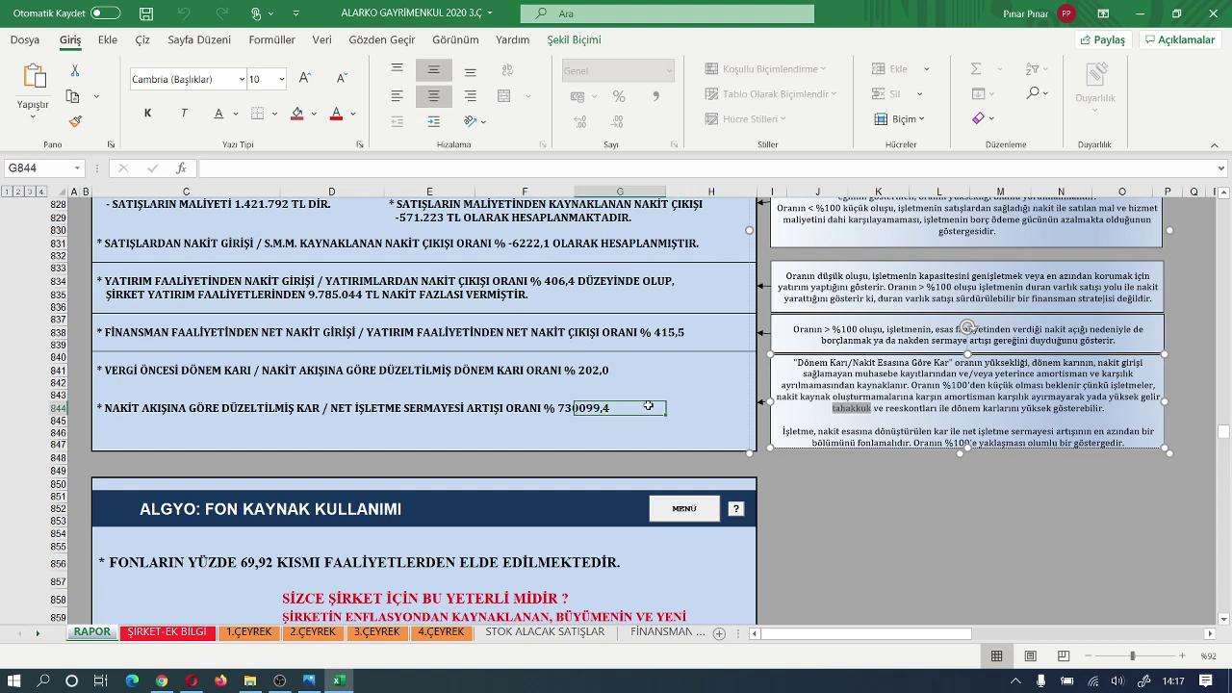
{"action": "left_click", "coordinate": [729, 394]}
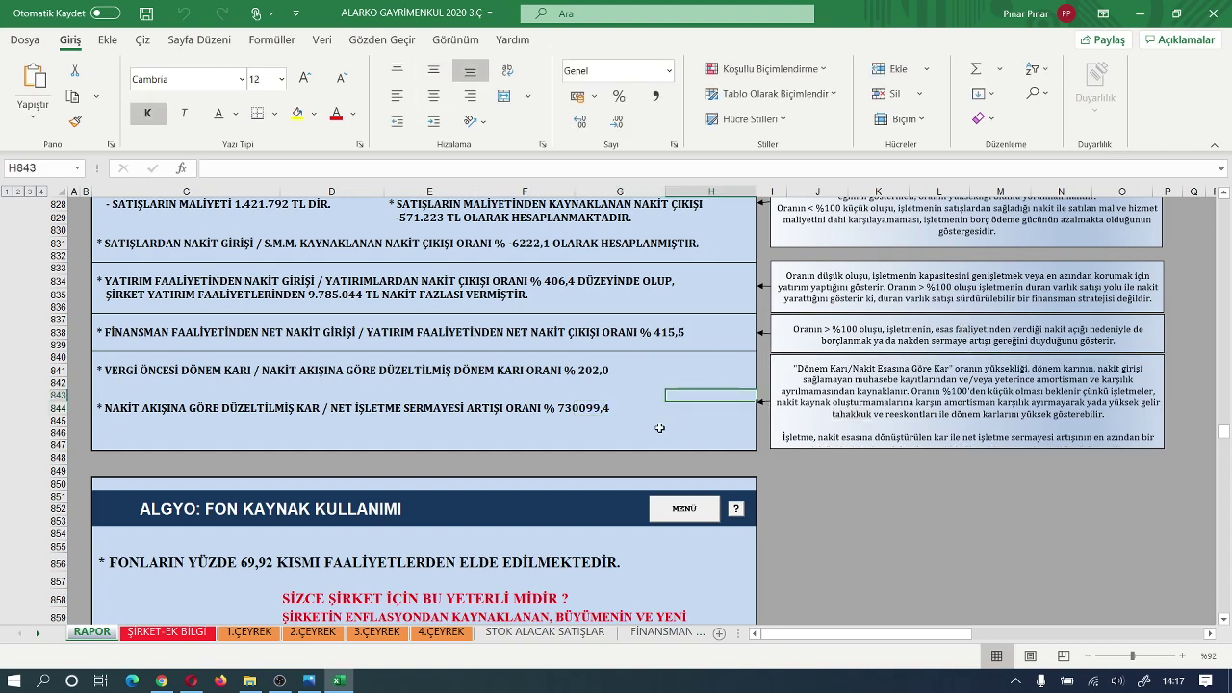
- Read the FON KAYNAK KULLANIMI evaluation and its questions below the cash flow ratios, and return to the report's main menu
{"action": "scroll", "coordinate": [659, 427], "scroll_direction": "down", "scroll_amount": 1}
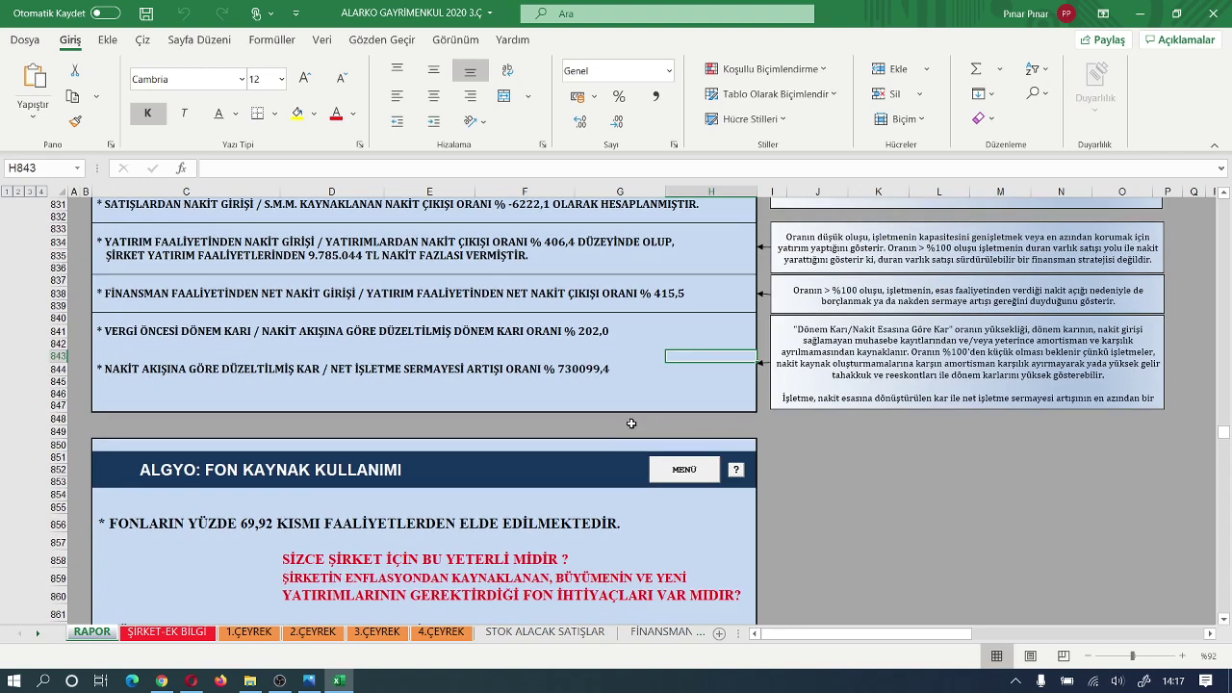
{"action": "scroll", "coordinate": [630, 424], "scroll_direction": "down", "scroll_amount": 4}
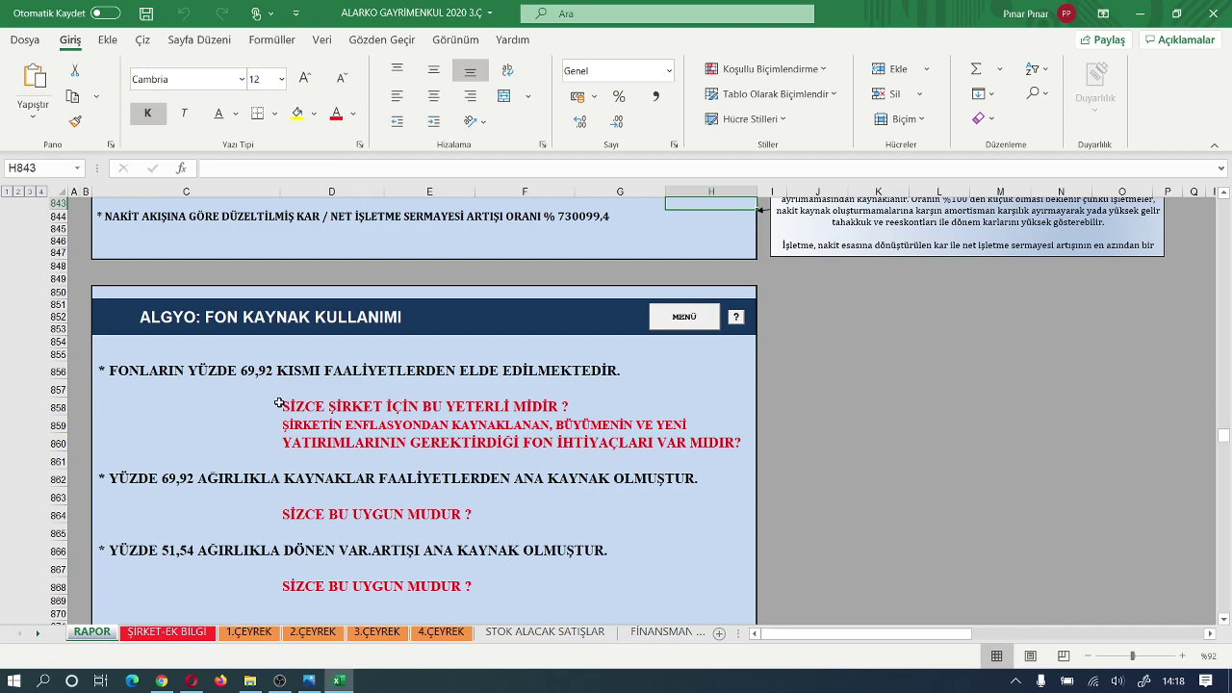
{"action": "scroll", "coordinate": [279, 403], "scroll_direction": "down", "scroll_amount": 2}
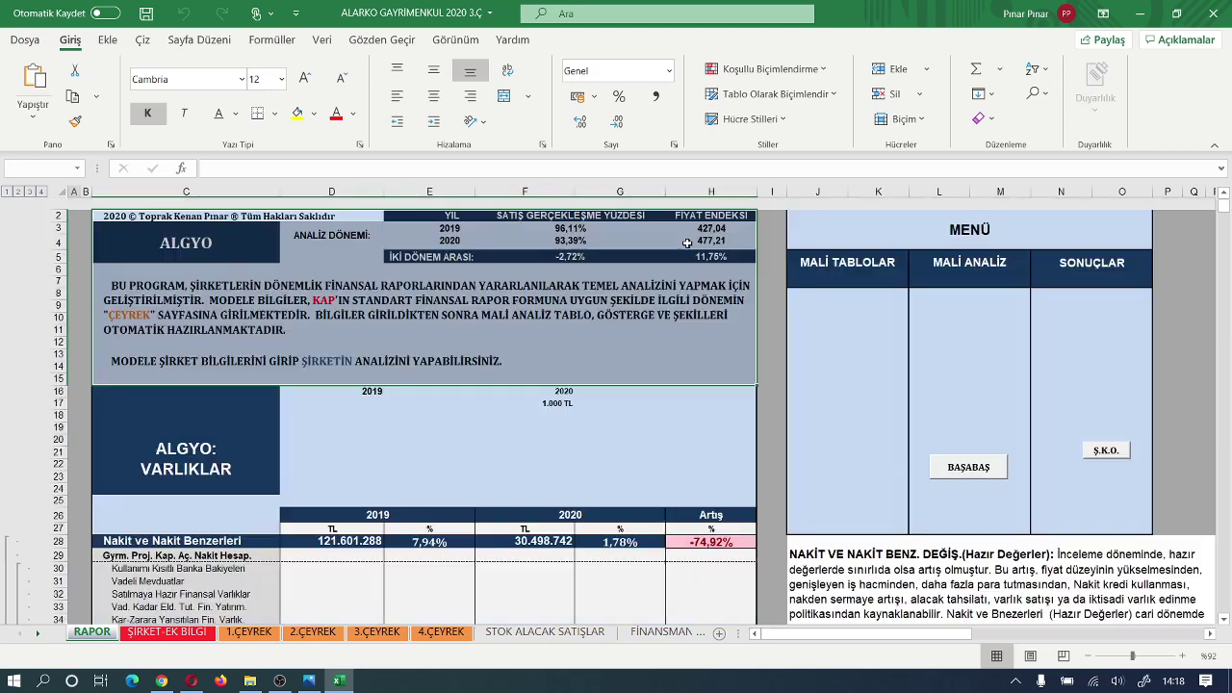
{"action": "left_click", "coordinate": [685, 244]}
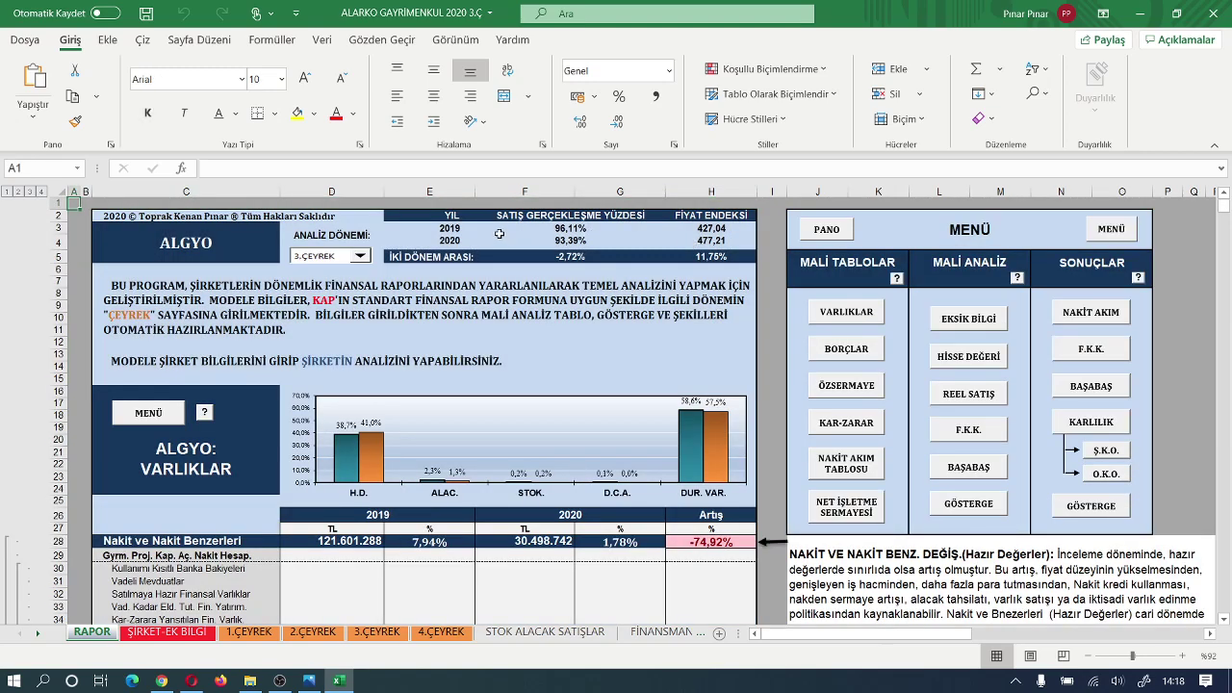
- Open the NET İŞLETME SERMAYESİ section, review its source and use table, and return to the main menu
{"action": "left_click", "coordinate": [835, 513]}
{"action": "scroll", "coordinate": [598, 464], "scroll_direction": "down", "scroll_amount": 1}
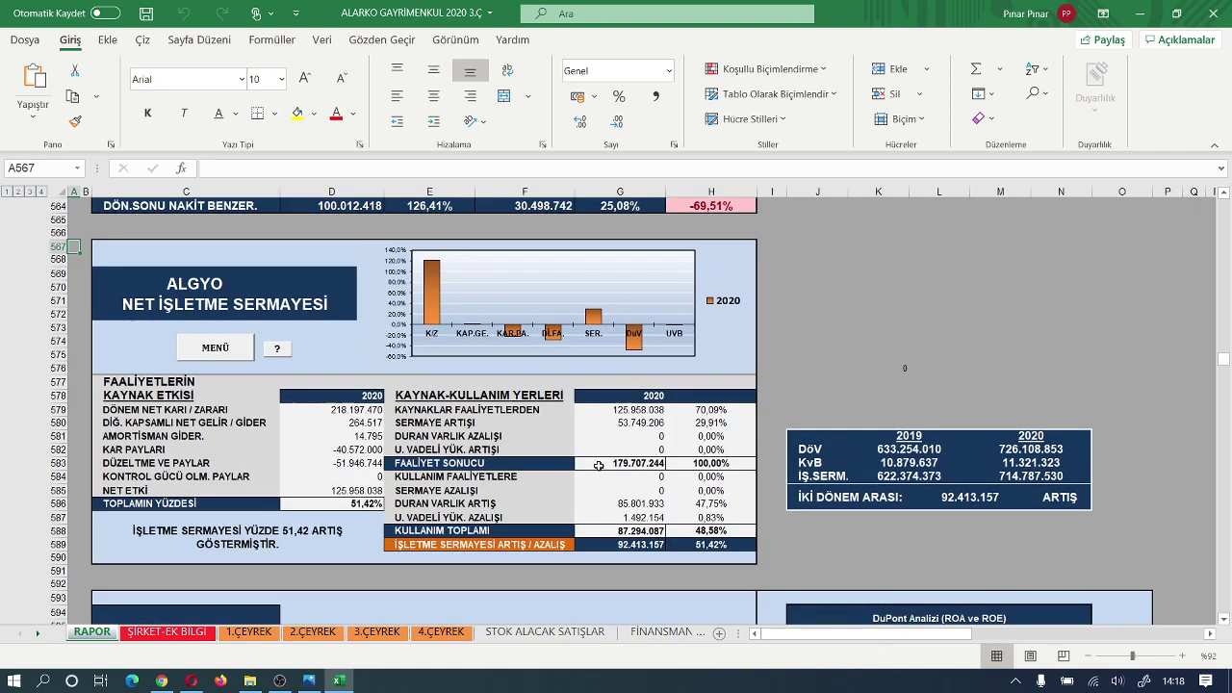
{"action": "scroll", "coordinate": [598, 464], "scroll_direction": "down", "scroll_amount": 3}
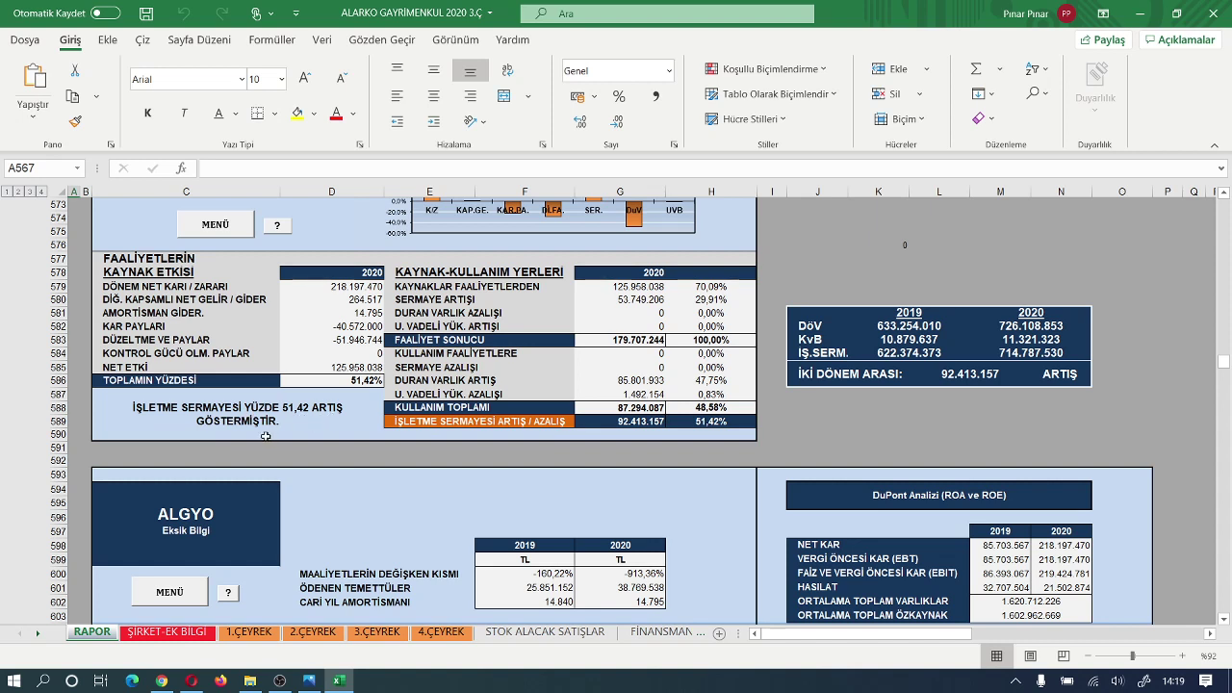
{"action": "left_click", "coordinate": [219, 225]}
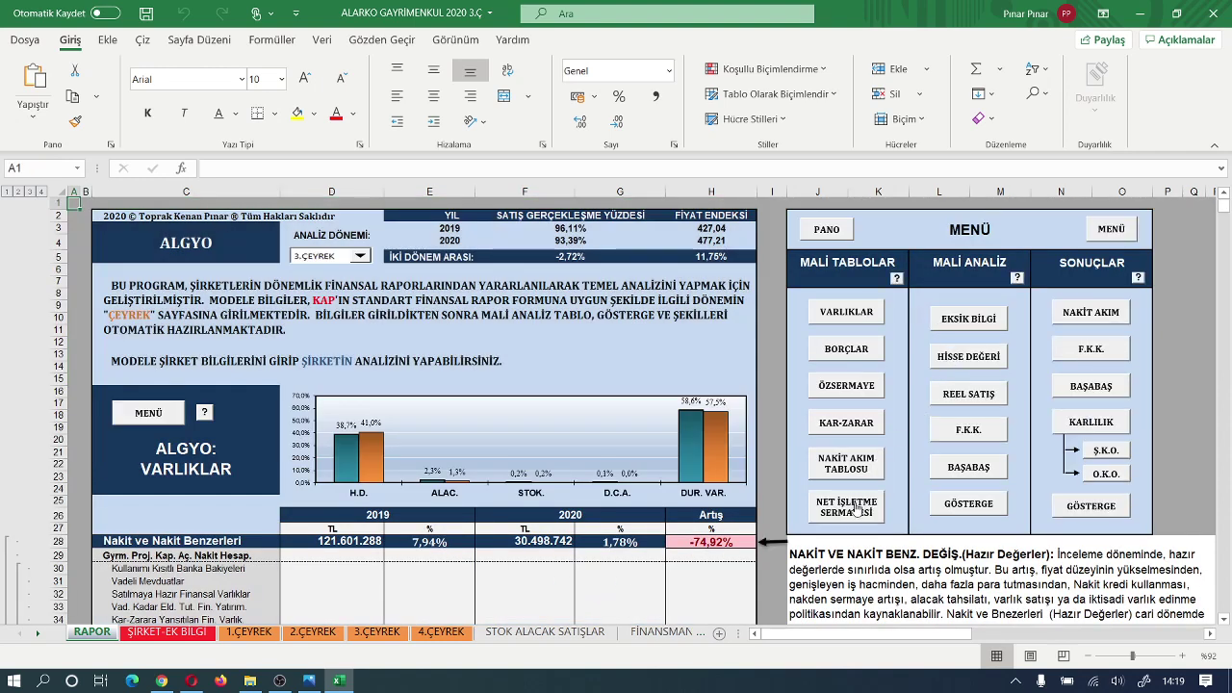
- Open the F.K.K. analysis under MALİ ANALİZ, review the fund sources and uses, and return to the main menu
{"action": "left_click", "coordinate": [971, 430]}
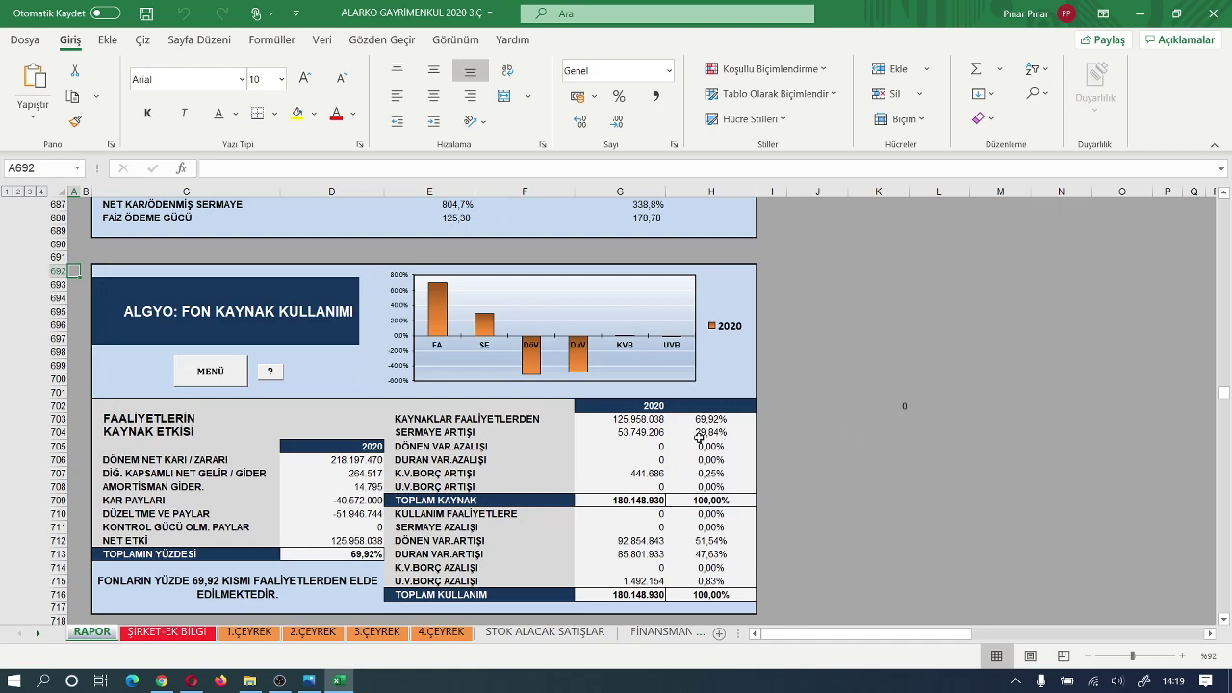
{"action": "scroll", "coordinate": [554, 445], "scroll_direction": "down", "scroll_amount": 2}
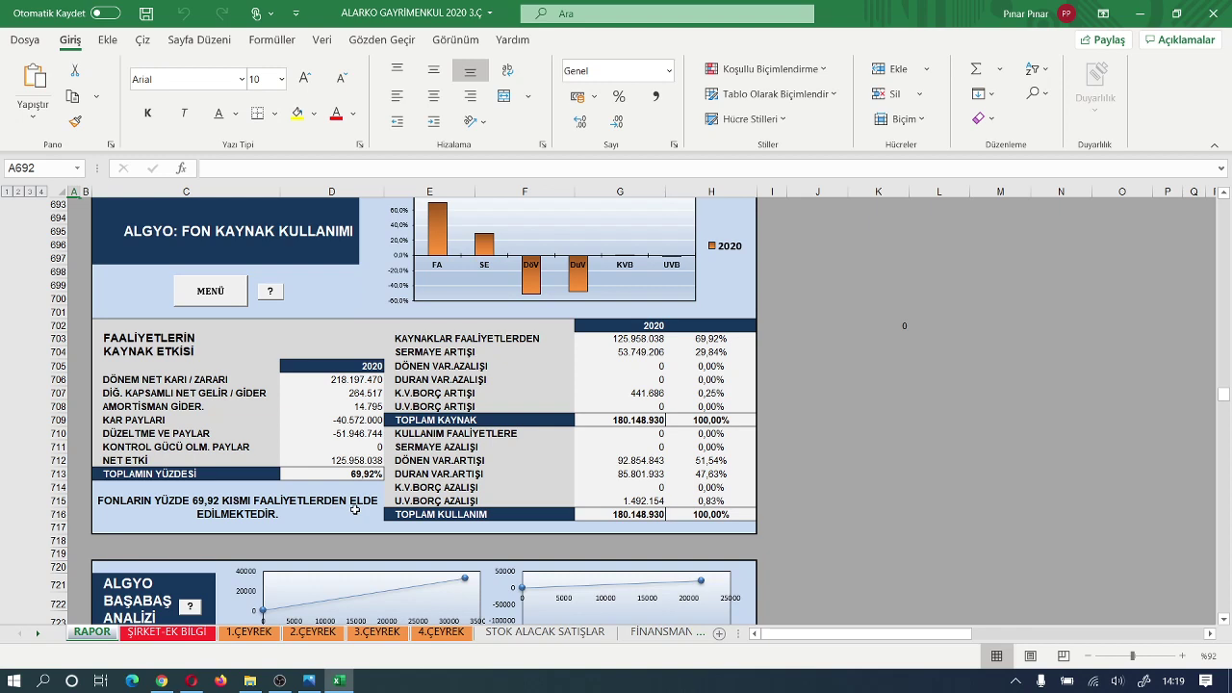
{"action": "left_click", "coordinate": [209, 292]}
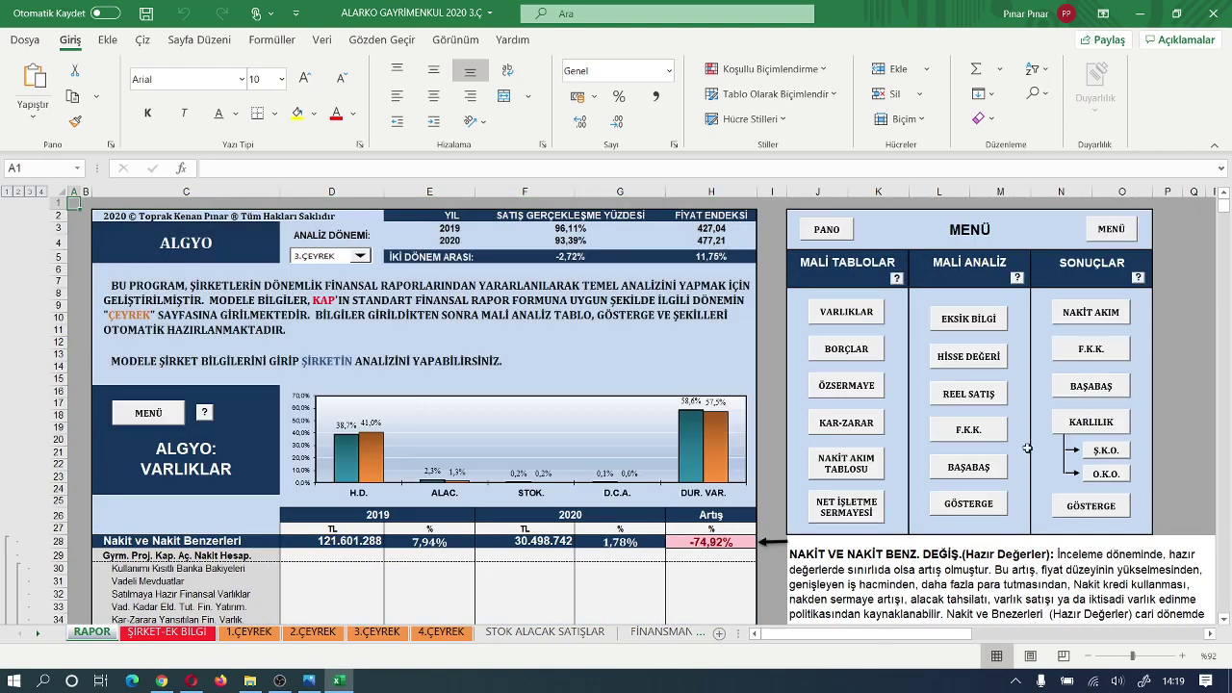
- Open the GÖSTERGELER section, compare its 2019 and 2020 liquidity, turnover and profitability ratios, and return to the main menu
{"action": "left_click", "coordinate": [963, 515]}
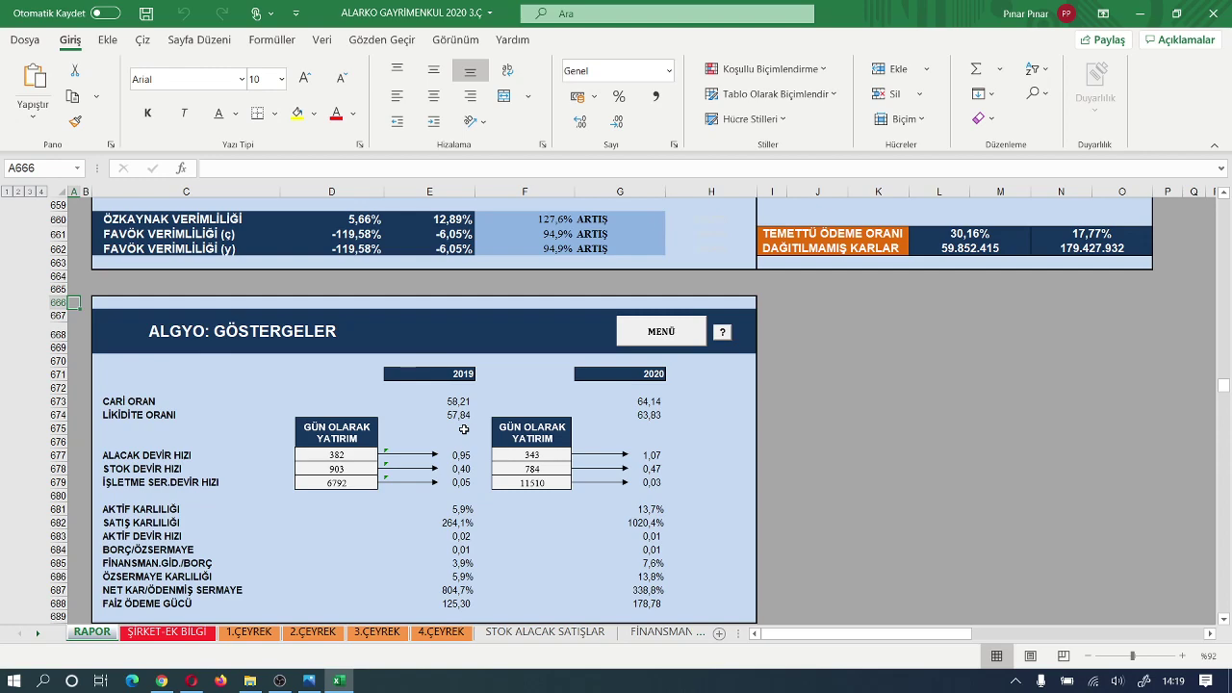
{"action": "scroll", "coordinate": [464, 429], "scroll_direction": "down", "scroll_amount": 1}
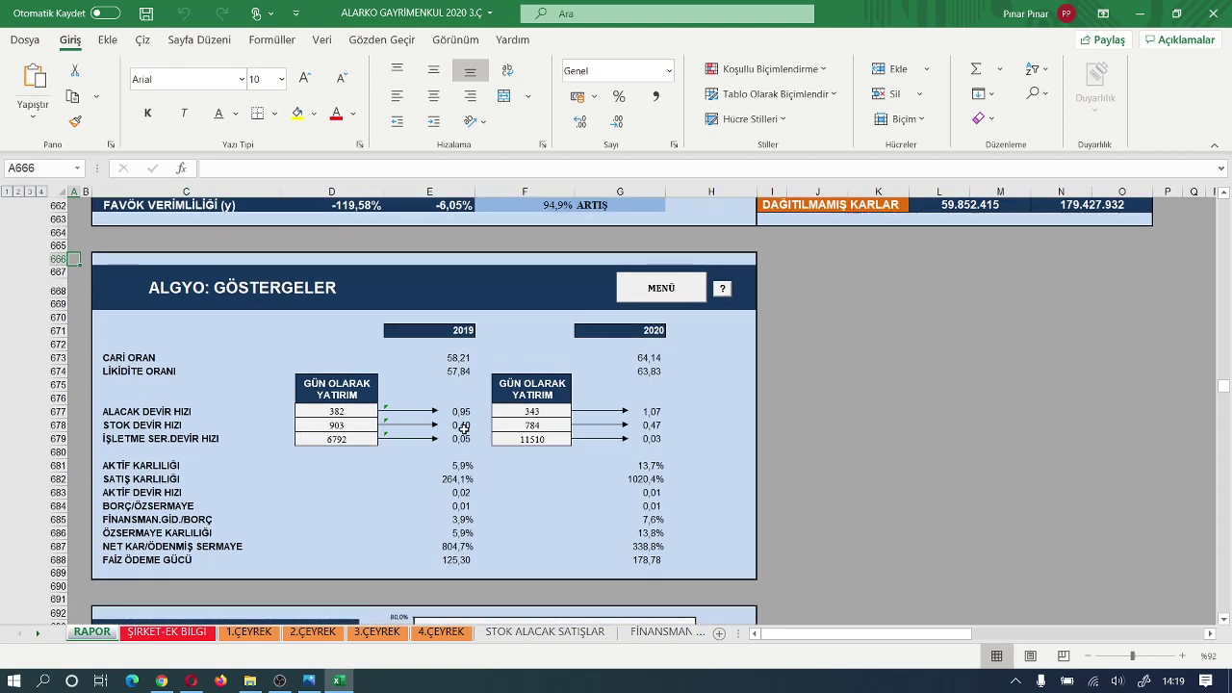
{"action": "scroll", "coordinate": [452, 429], "scroll_direction": "down", "scroll_amount": 1}
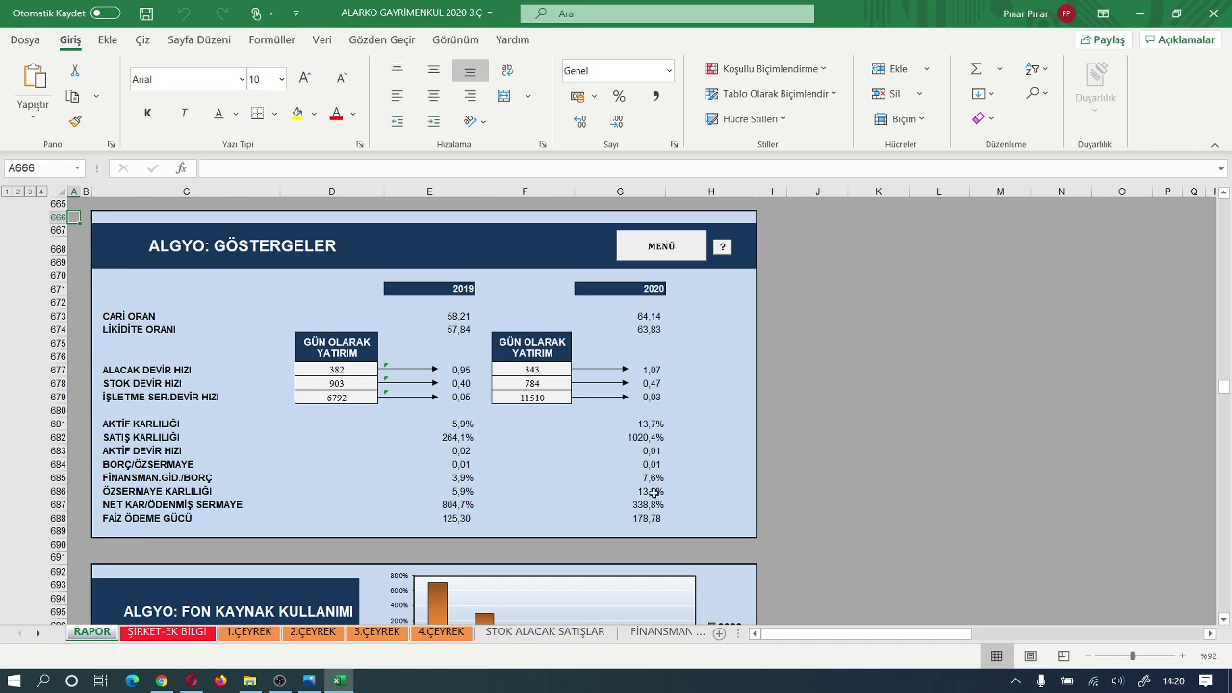
{"action": "scroll", "coordinate": [654, 492], "scroll_direction": "down", "scroll_amount": 6}
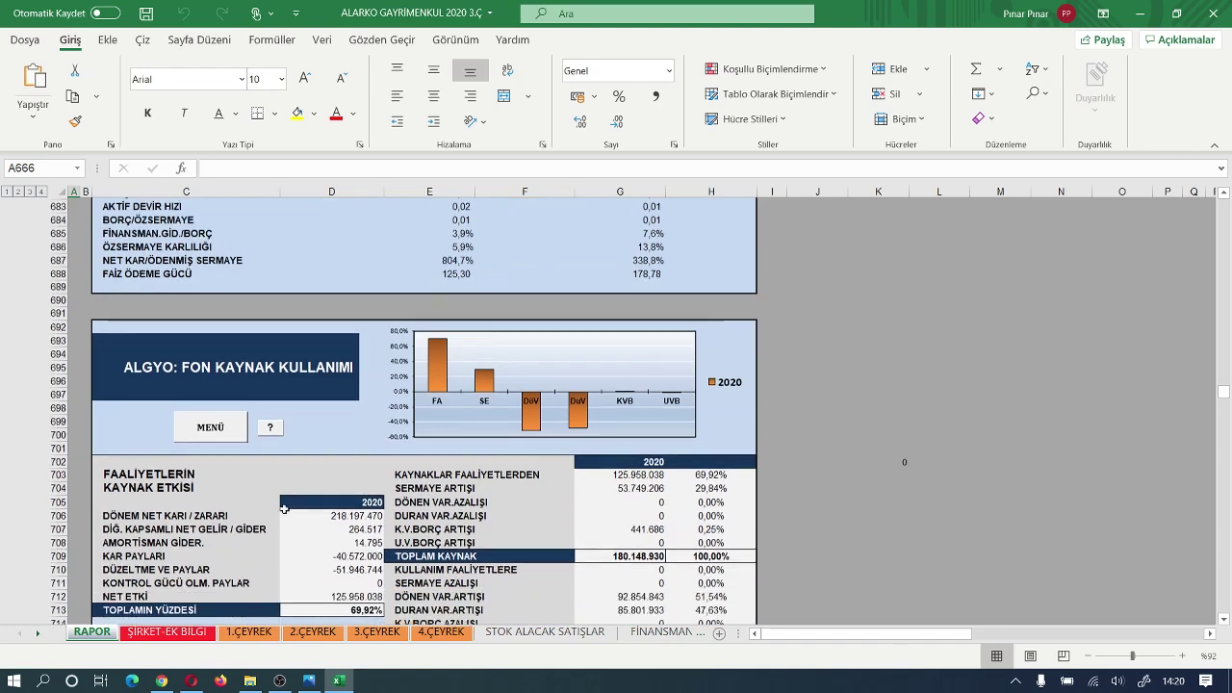
{"action": "scroll", "coordinate": [284, 508], "scroll_direction": "down", "scroll_amount": 4}
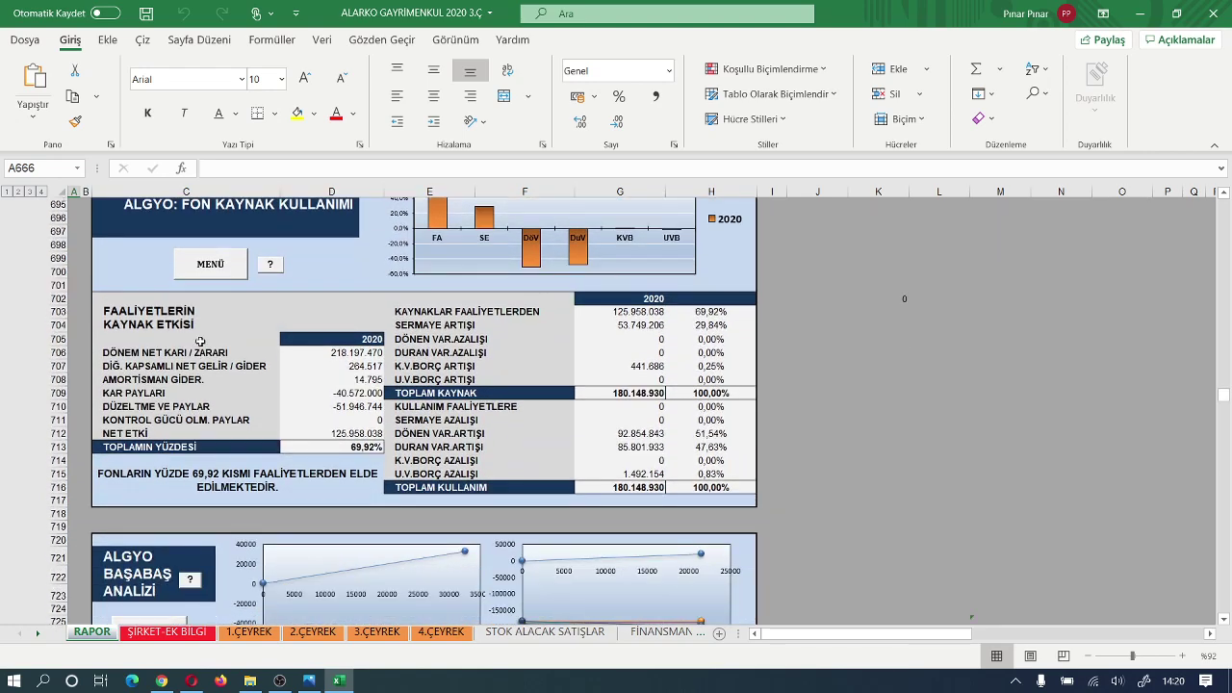
{"action": "left_click", "coordinate": [210, 265]}
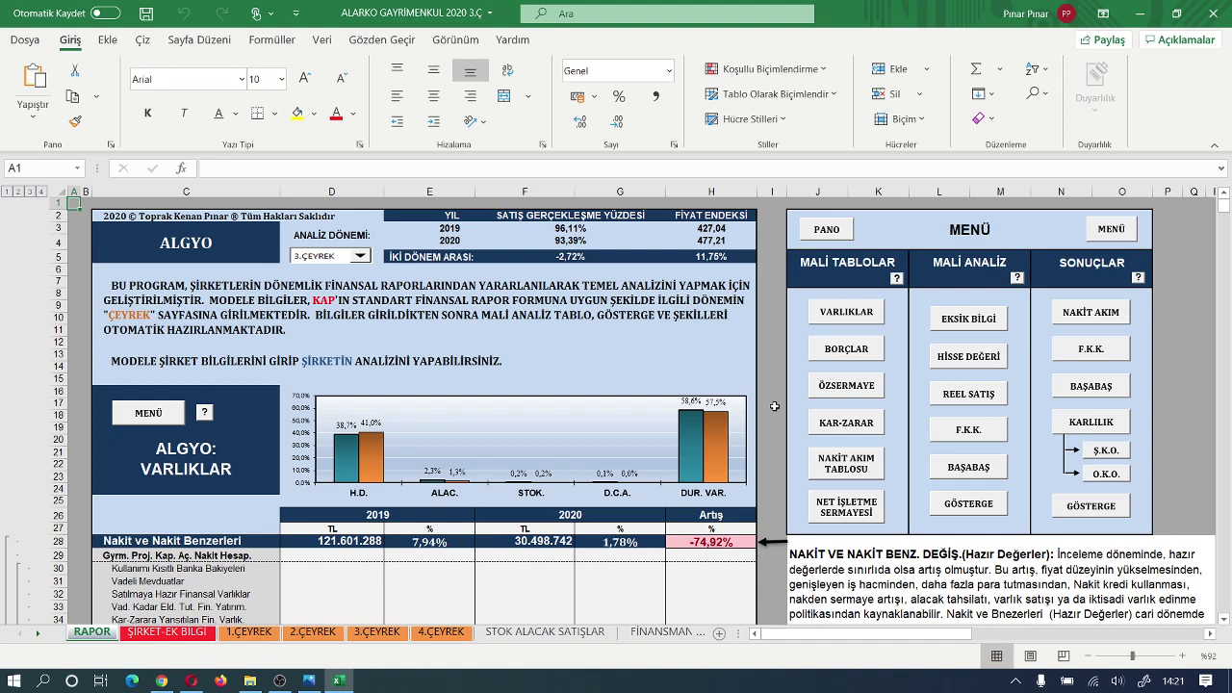
- Open the HİSSE DEĞERİ section and look over its expectations, sensitivity table and operational performance figures
{"action": "left_click", "coordinate": [968, 357]}
{"action": "scroll", "coordinate": [740, 386], "scroll_direction": "down", "scroll_amount": 5}
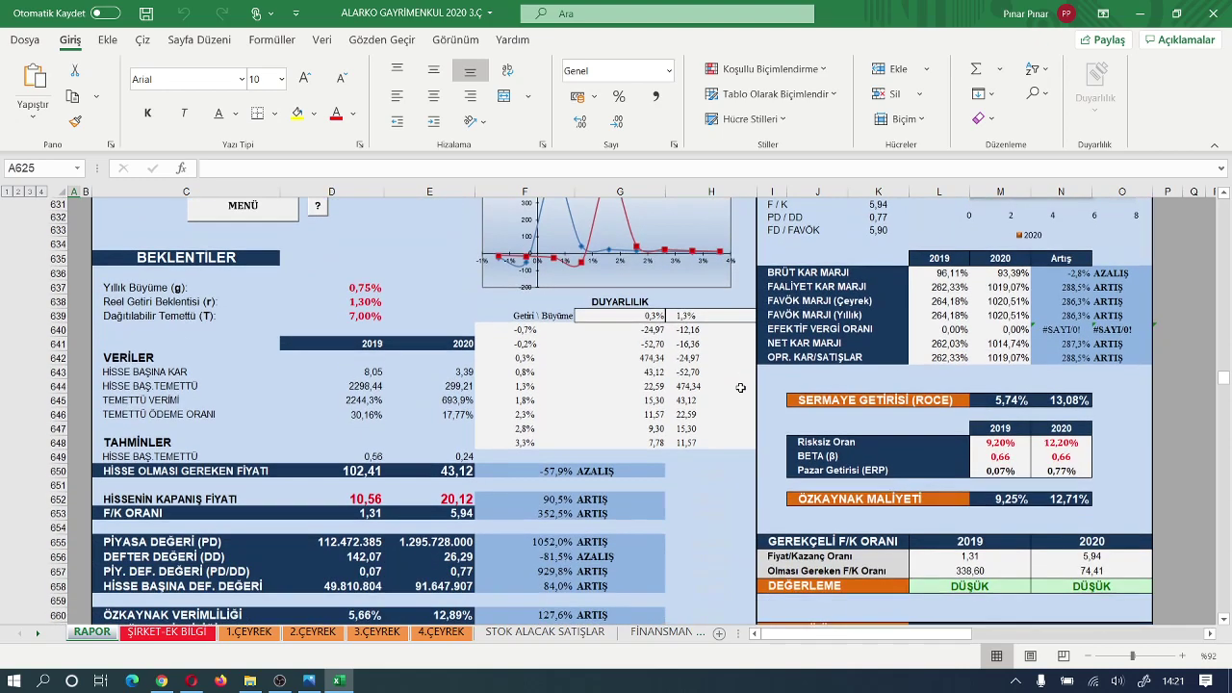
{"action": "scroll", "coordinate": [740, 387], "scroll_direction": "down", "scroll_amount": 2}
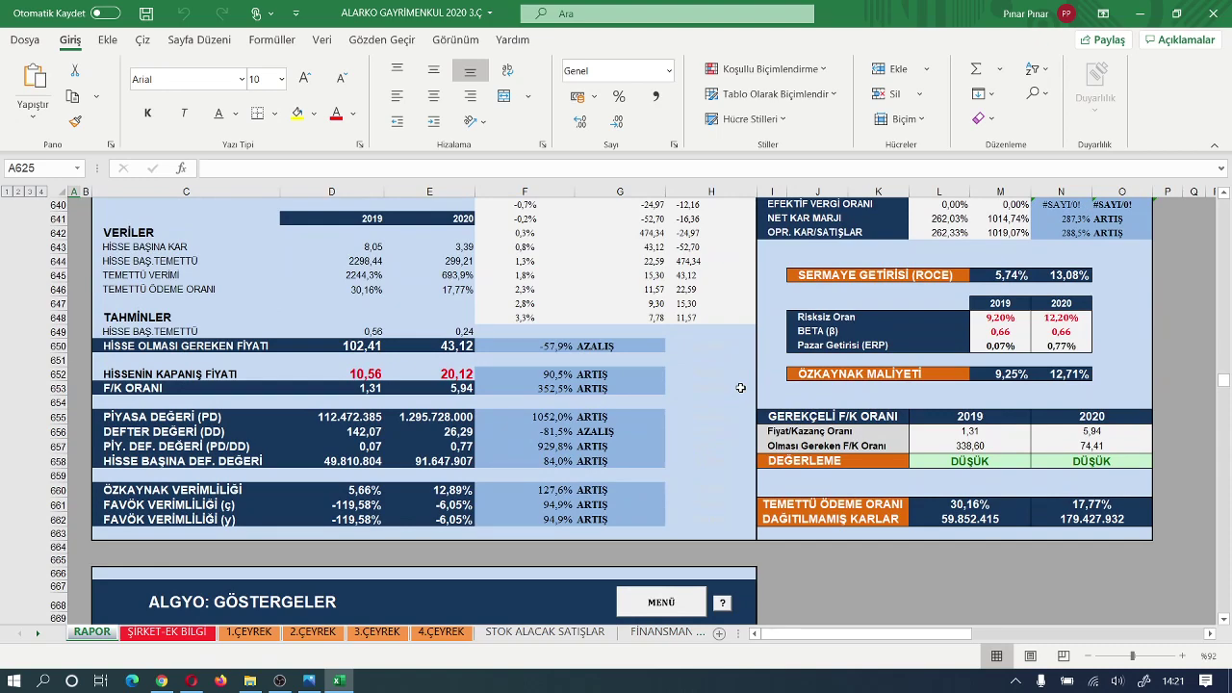
{"action": "scroll", "coordinate": [740, 386], "scroll_direction": "up", "scroll_amount": 6}
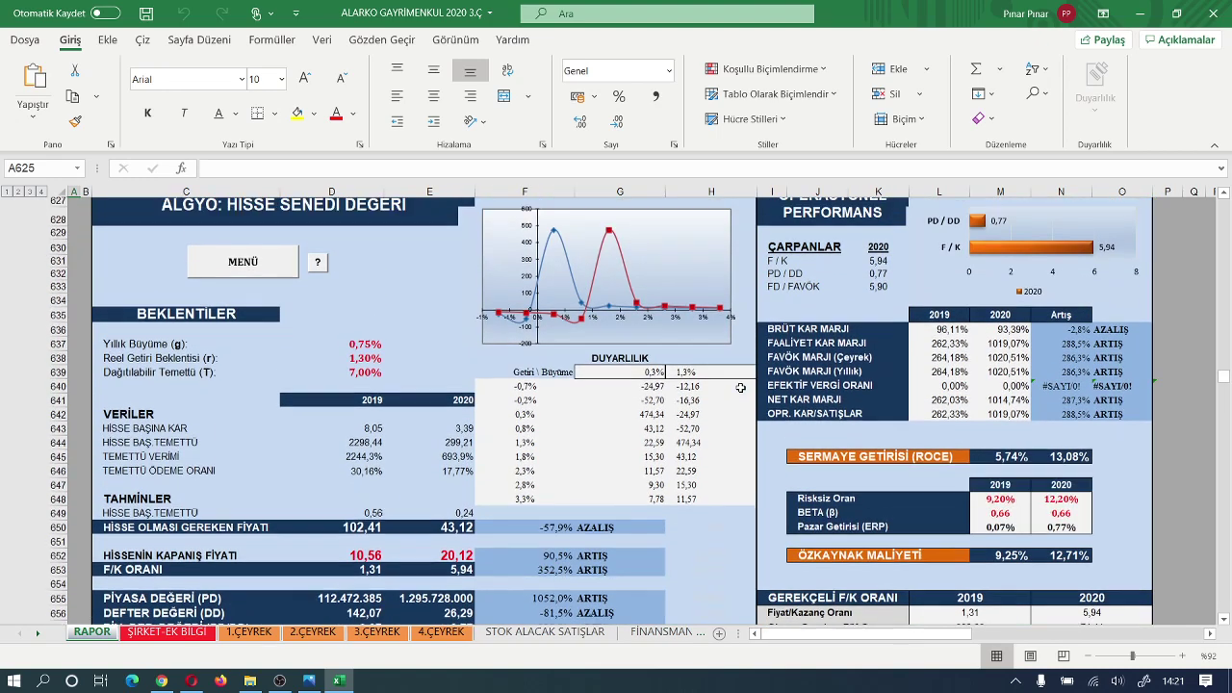
- Examine the SERMAYE GETİRİSİ, ÖZKAYNAK MALİYETİ and GEREKÇELİ F/K ORANI figures alongside the share price, market value and book value rows
{"action": "scroll", "coordinate": [960, 430], "scroll_direction": "down", "scroll_amount": 3}
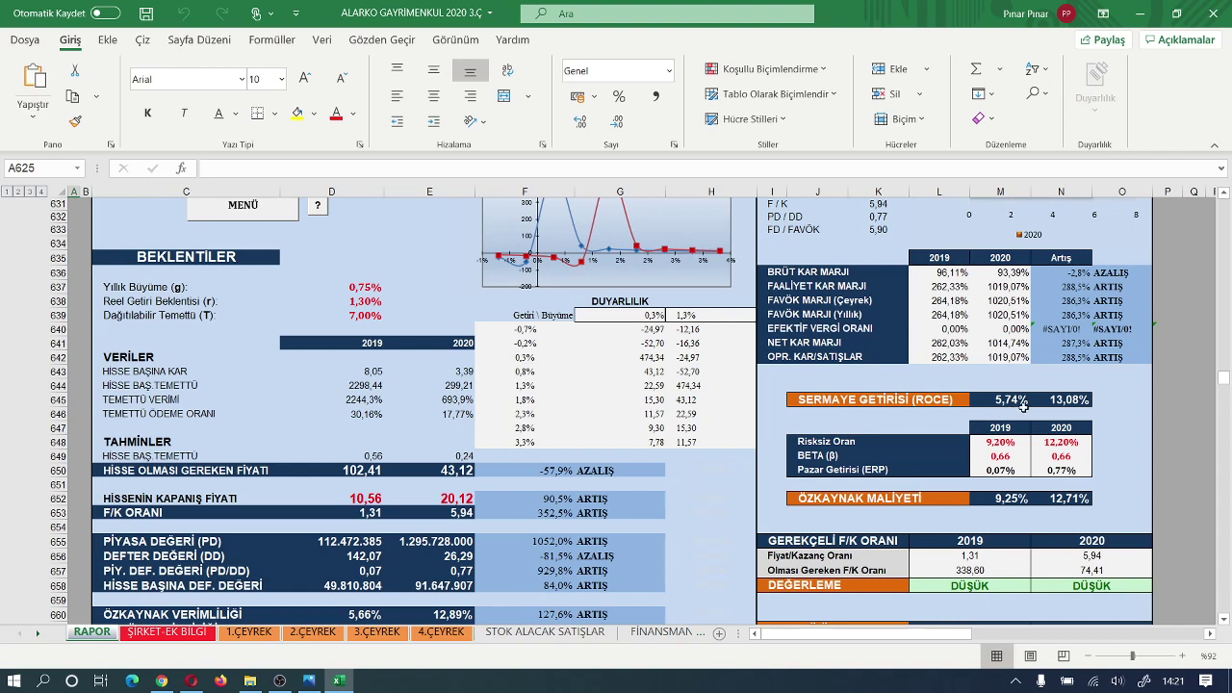
{"action": "scroll", "coordinate": [946, 436], "scroll_direction": "down", "scroll_amount": 2}
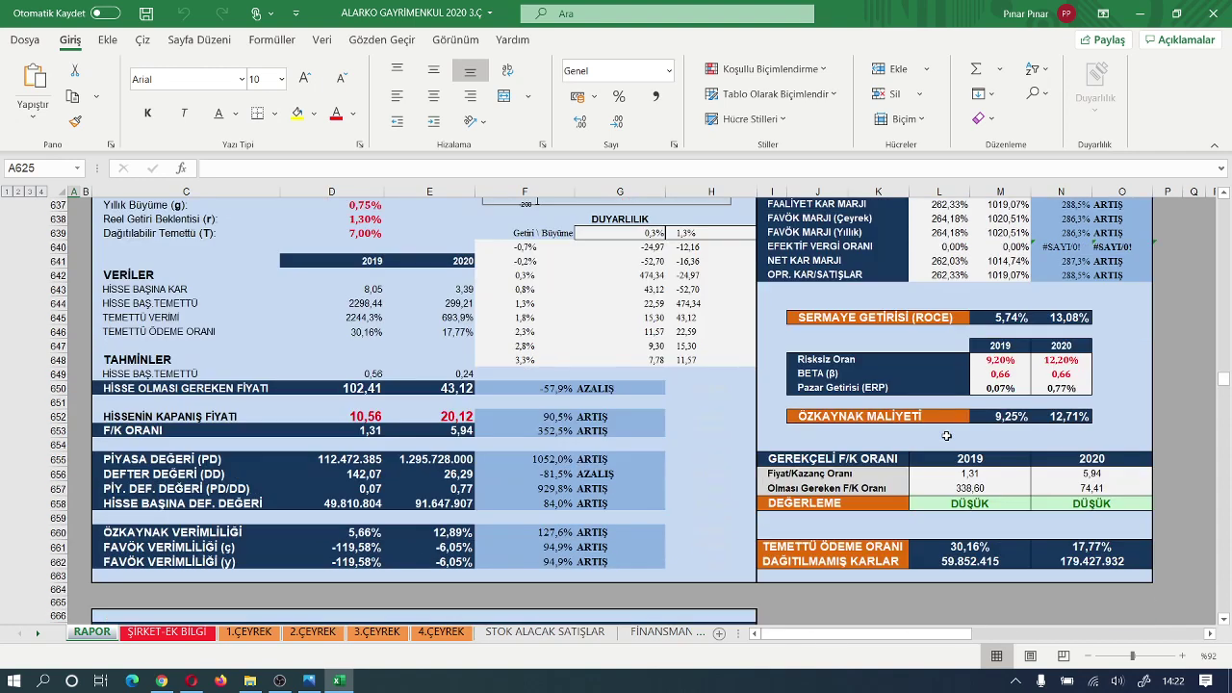
{"action": "scroll", "coordinate": [903, 433], "scroll_direction": "down", "scroll_amount": 1}
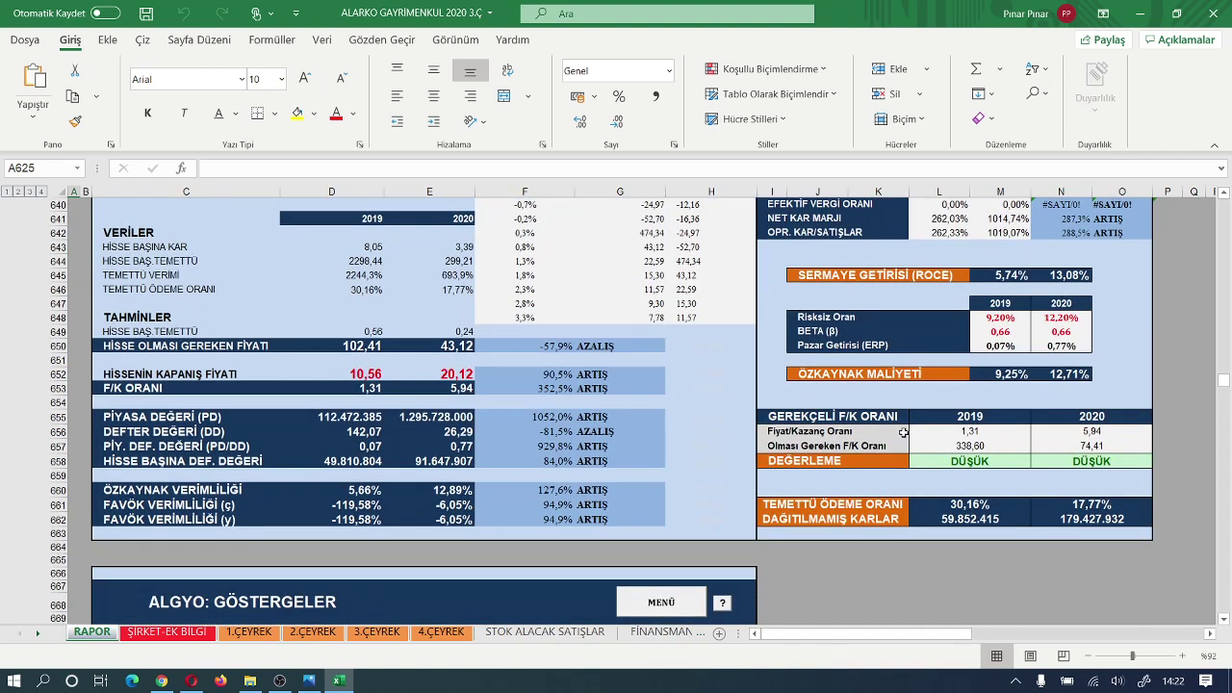
{"action": "scroll", "coordinate": [902, 433], "scroll_direction": "down", "scroll_amount": 1}
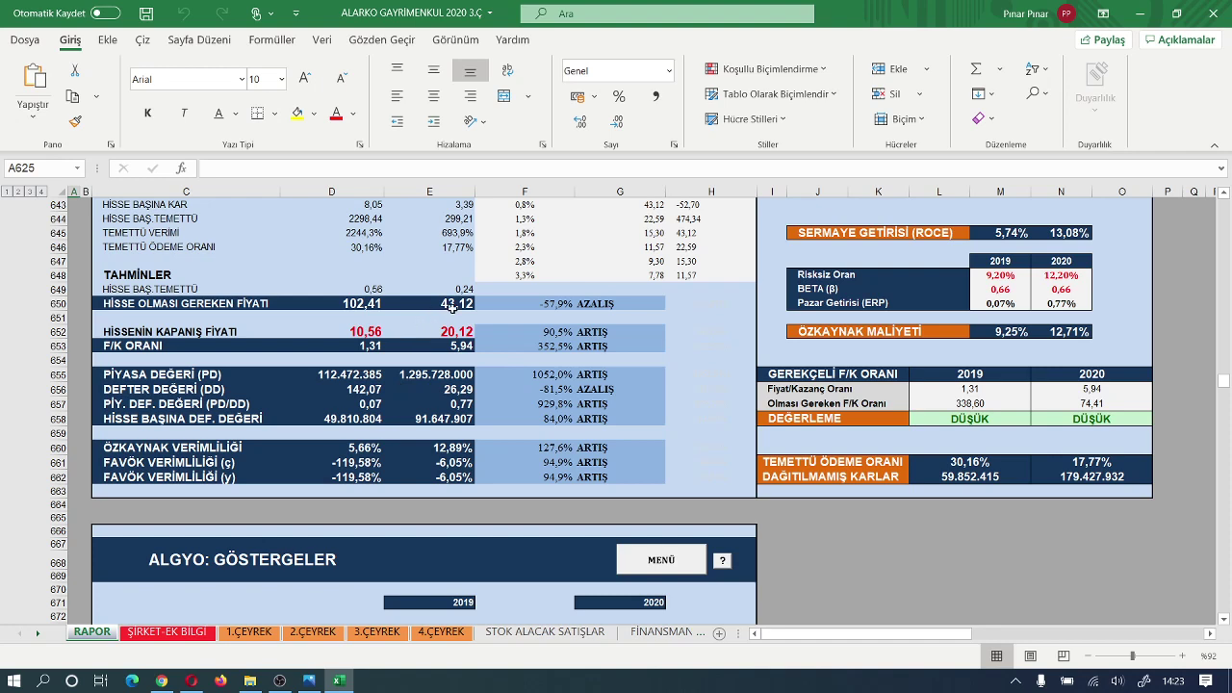
{"action": "scroll", "coordinate": [451, 317], "scroll_direction": "down", "scroll_amount": 2}
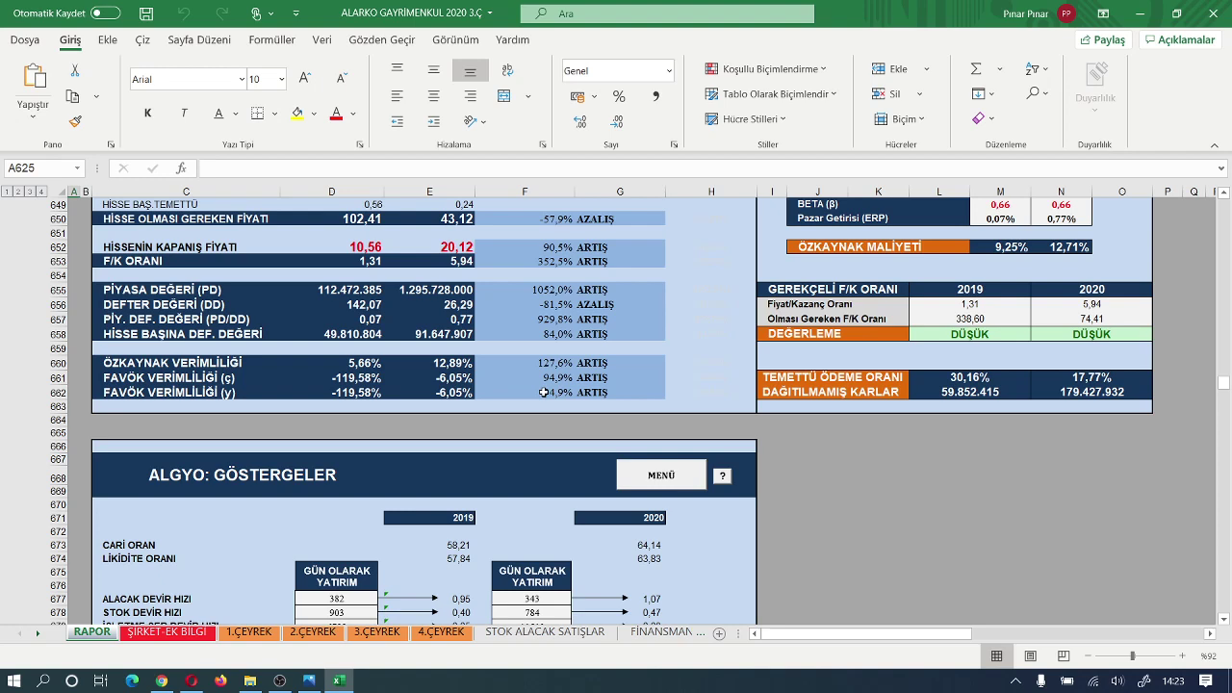
- Recheck the share value and profitability rows, return to the main menu and select the company name cell
{"action": "scroll", "coordinate": [543, 391], "scroll_direction": "up", "scroll_amount": 2}
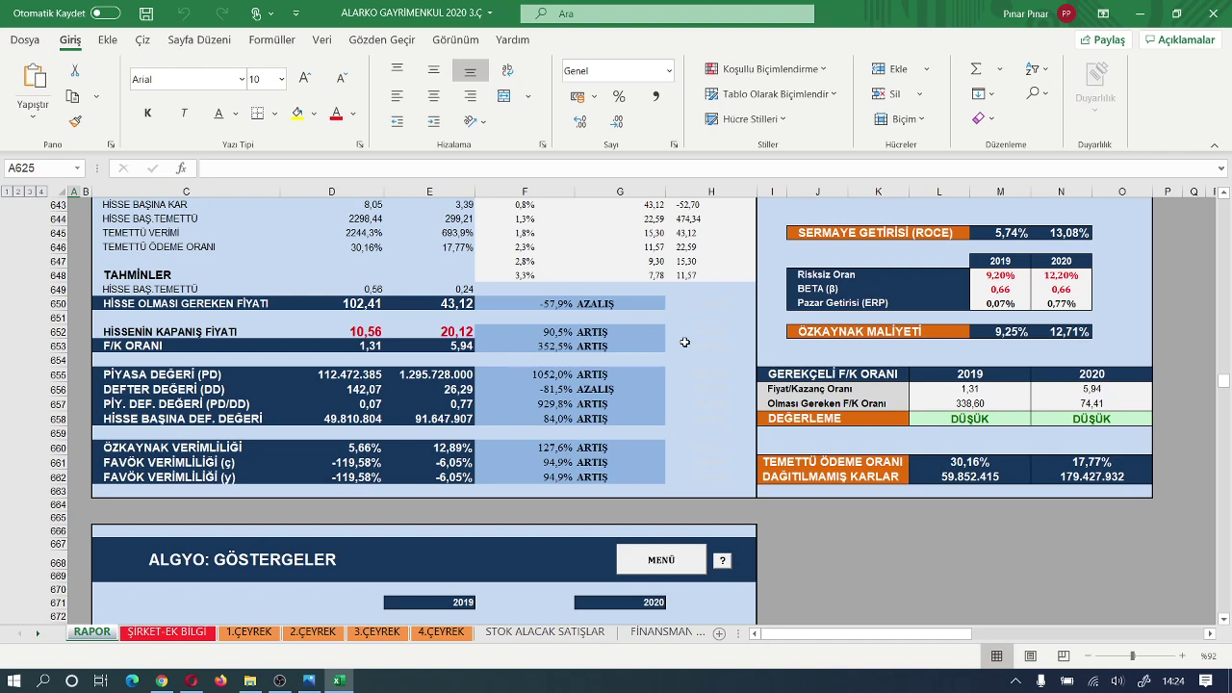
{"action": "scroll", "coordinate": [653, 358], "scroll_direction": "down", "scroll_amount": 4}
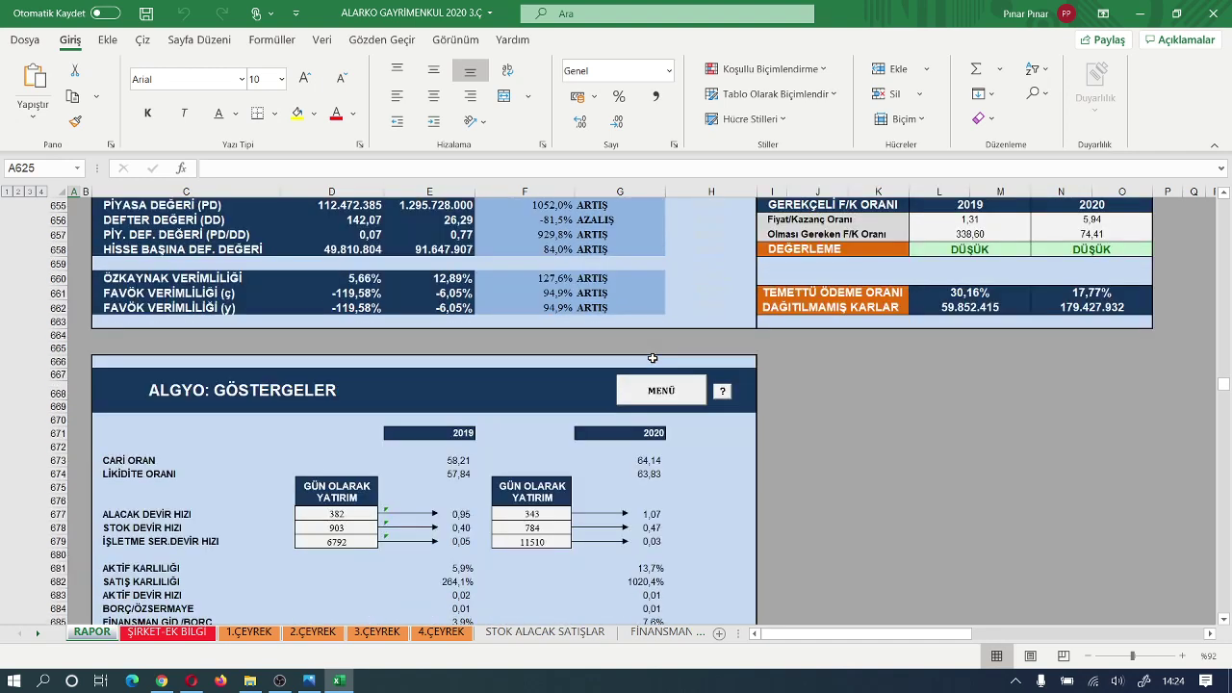
{"action": "scroll", "coordinate": [624, 406], "scroll_direction": "up", "scroll_amount": 2}
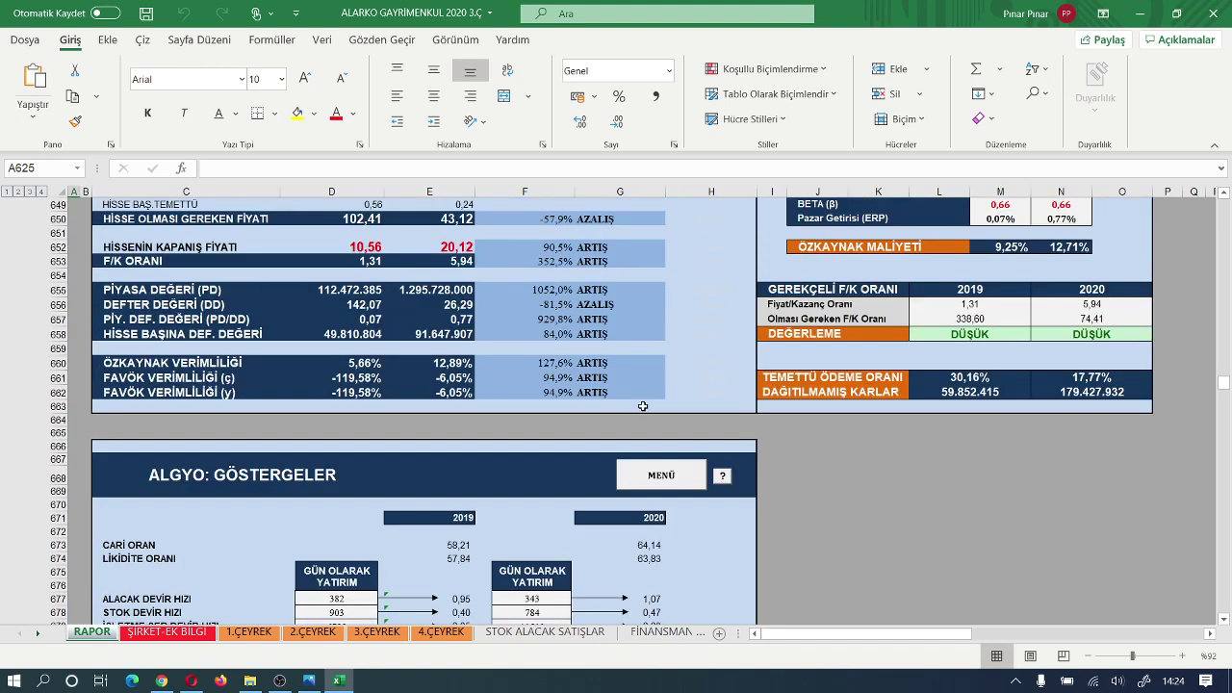
{"action": "left_click", "coordinate": [660, 476]}
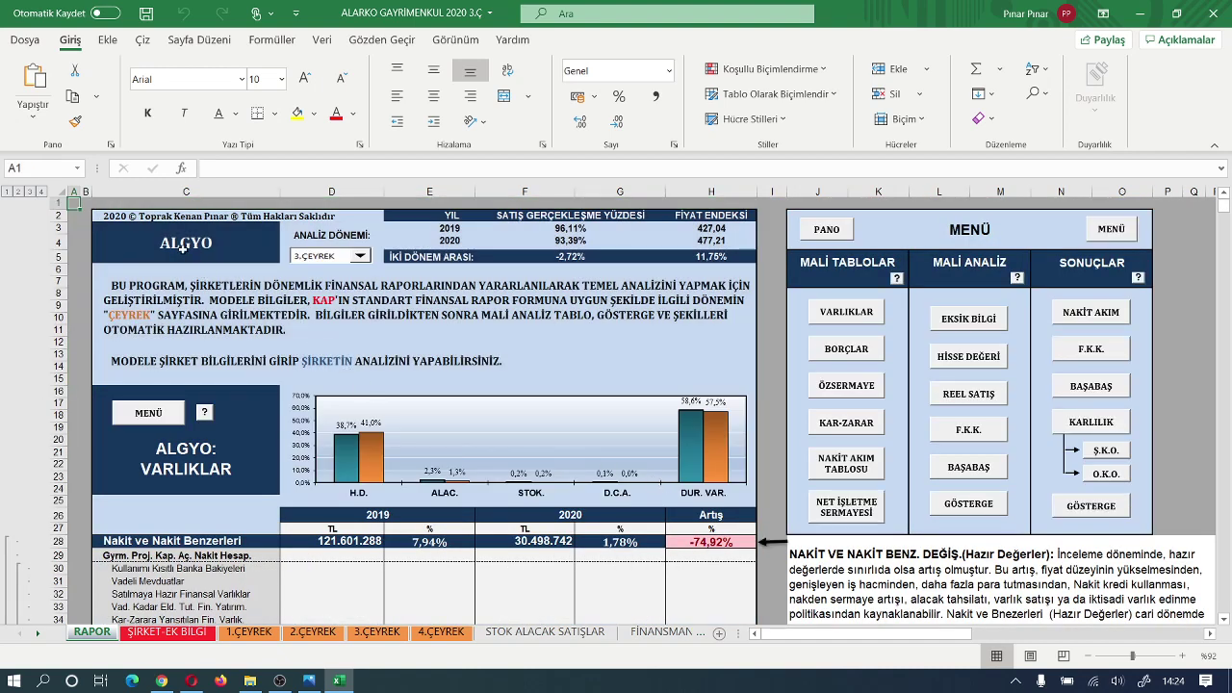
{"action": "left_click", "coordinate": [182, 248]}
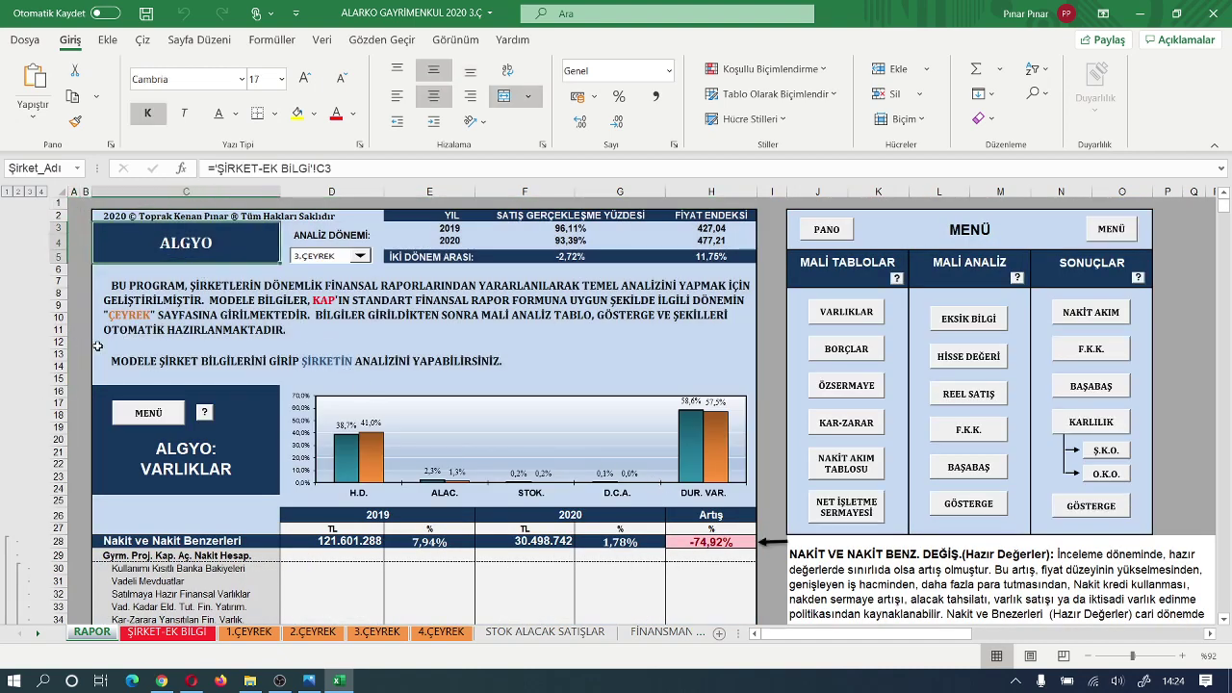